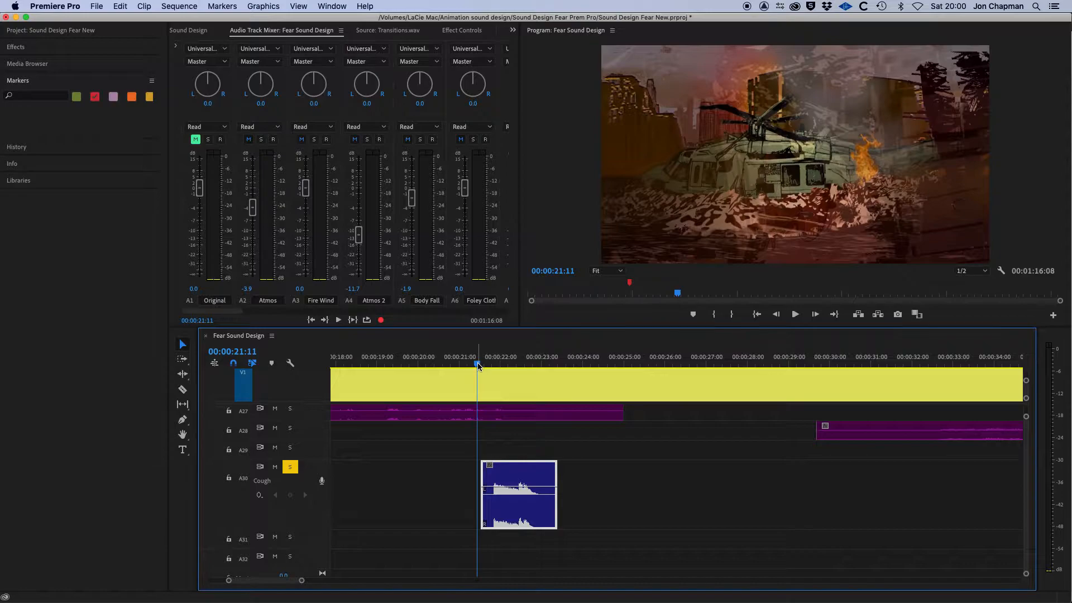
Play back the sequence around the cough clip to hear its current timing.
left_click_drag(478, 363, 469, 364)
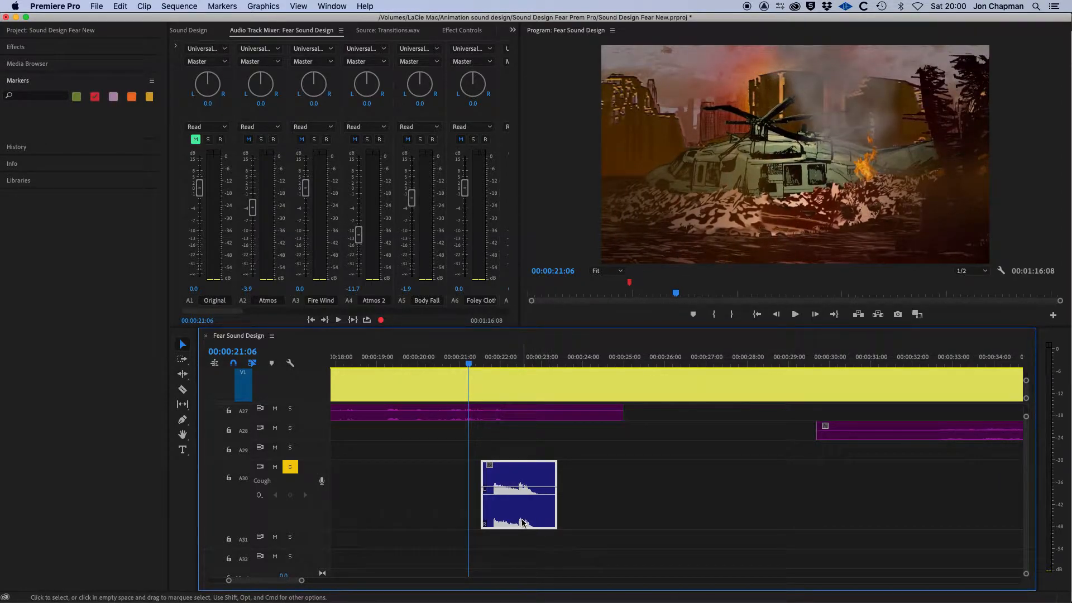
key("space")
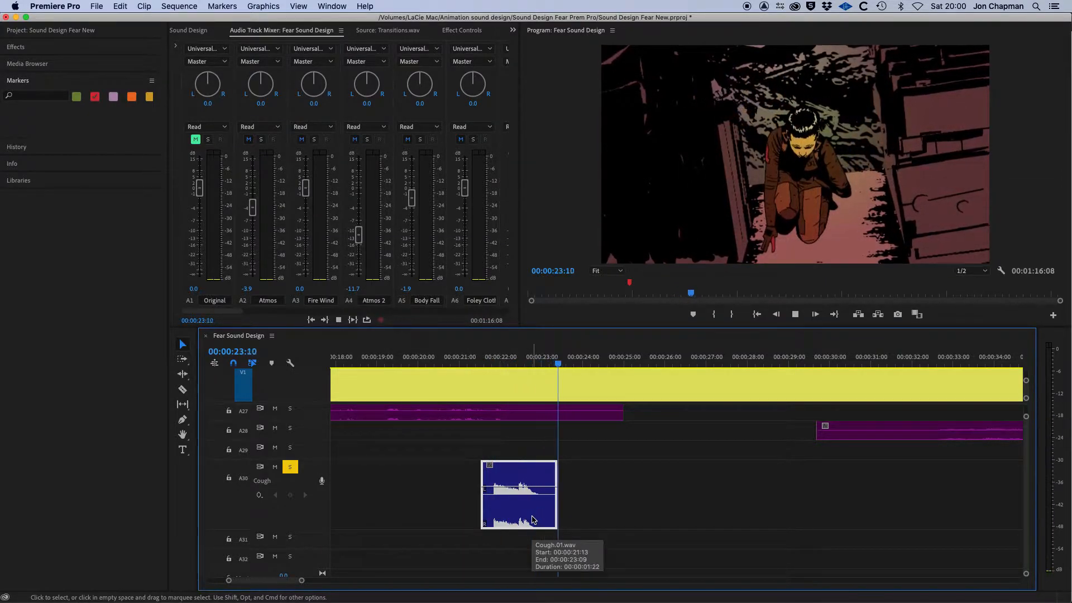
key("space")
left_click(482, 362)
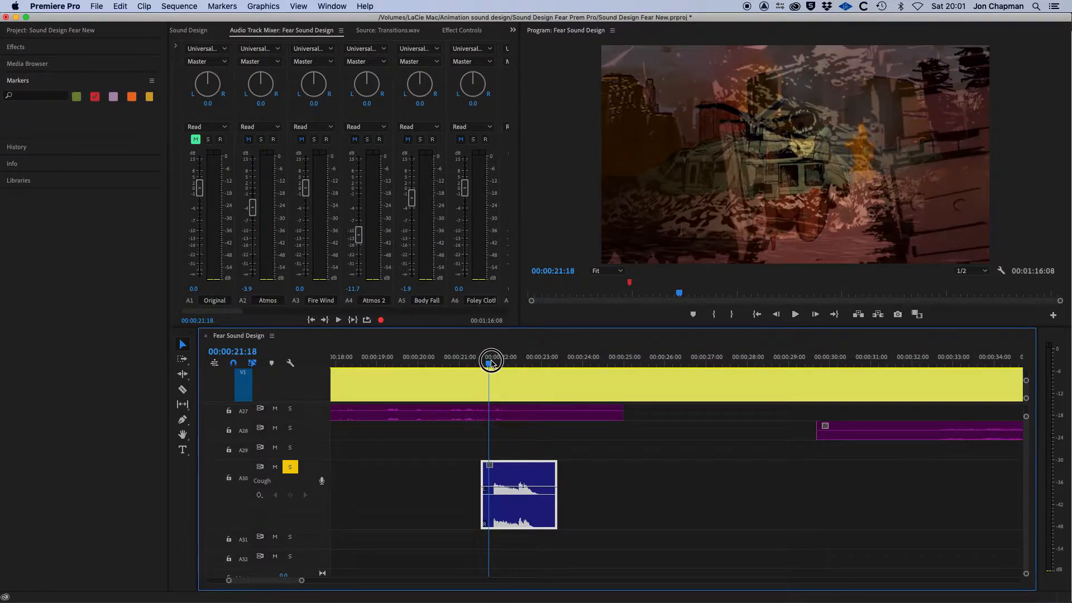
Step the playhead frame by frame around 00:00:21:19 to find where the cough should start.
left_click_drag(483, 366, 490, 368)
key("Right")
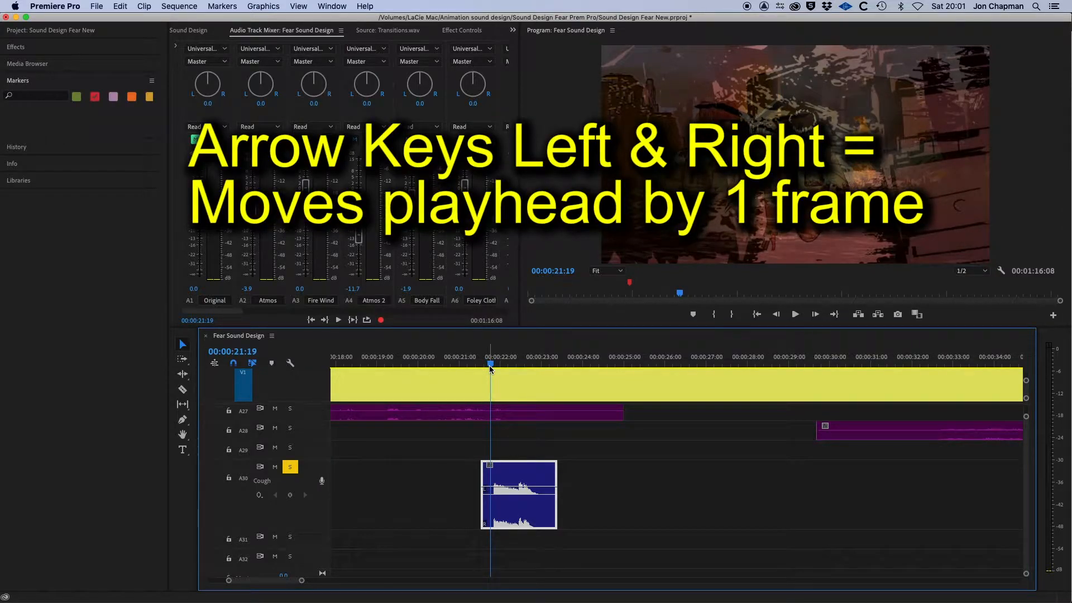
key("Right")
key("Right")
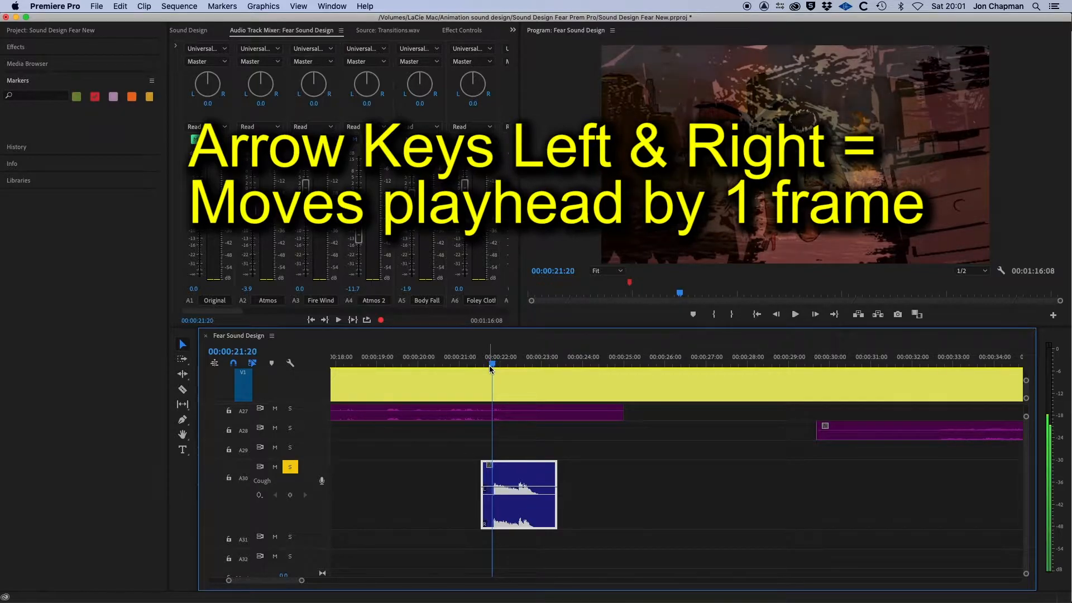
key("Right")
key("Left")
key("Left")
key("Left")
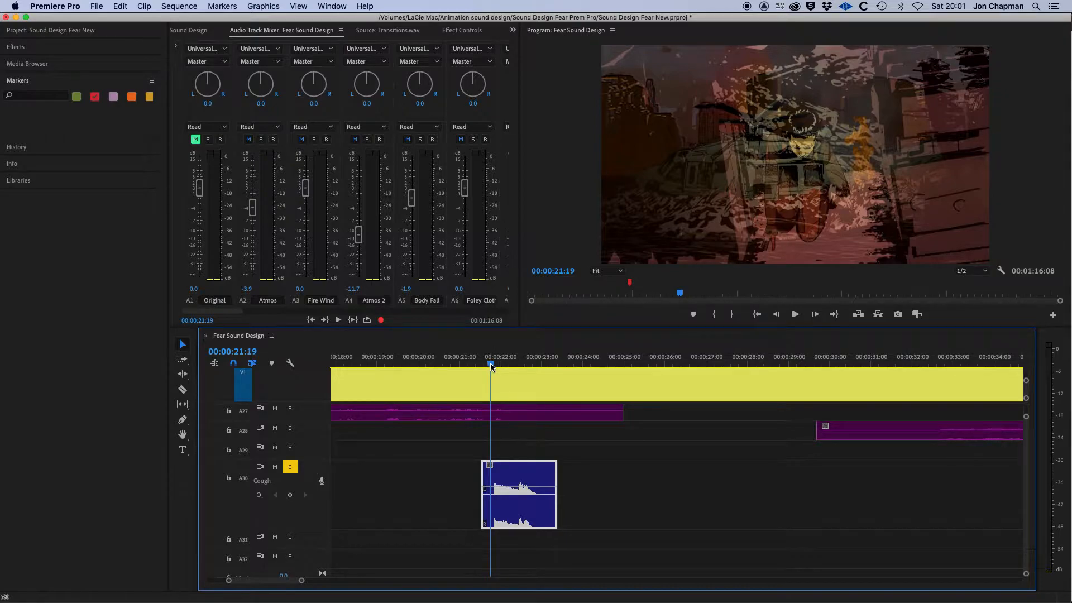
mouse_move(490, 363)
left_mouse_down()
mouse_move(534, 366)
mouse_move(493, 356)
left_mouse_up()
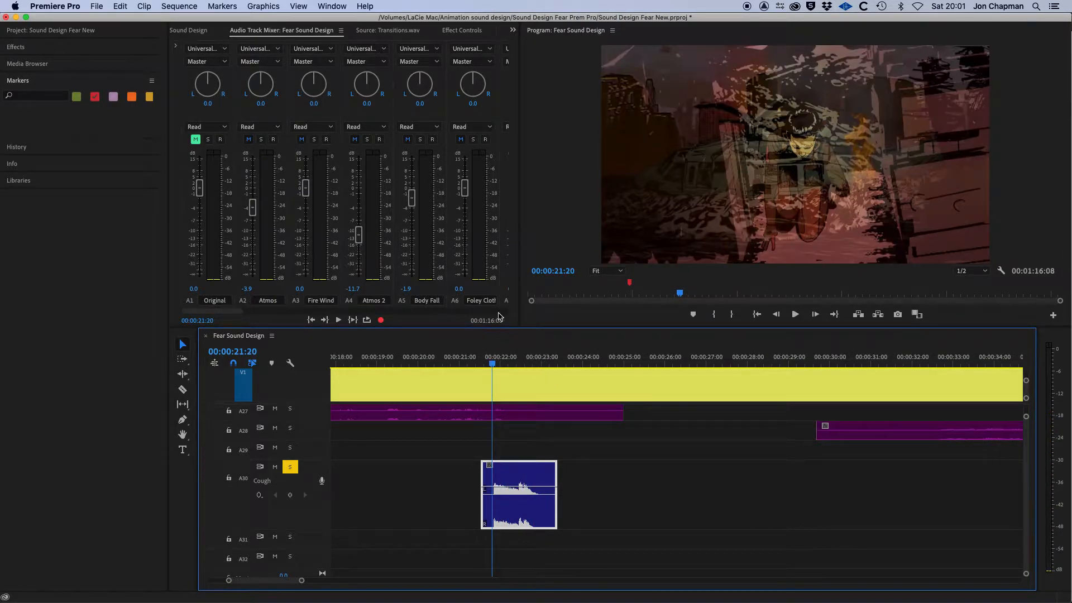
Check the Audio preference for playing audio while scrubbing and close the Preferences dialog.
left_click(72, 6)
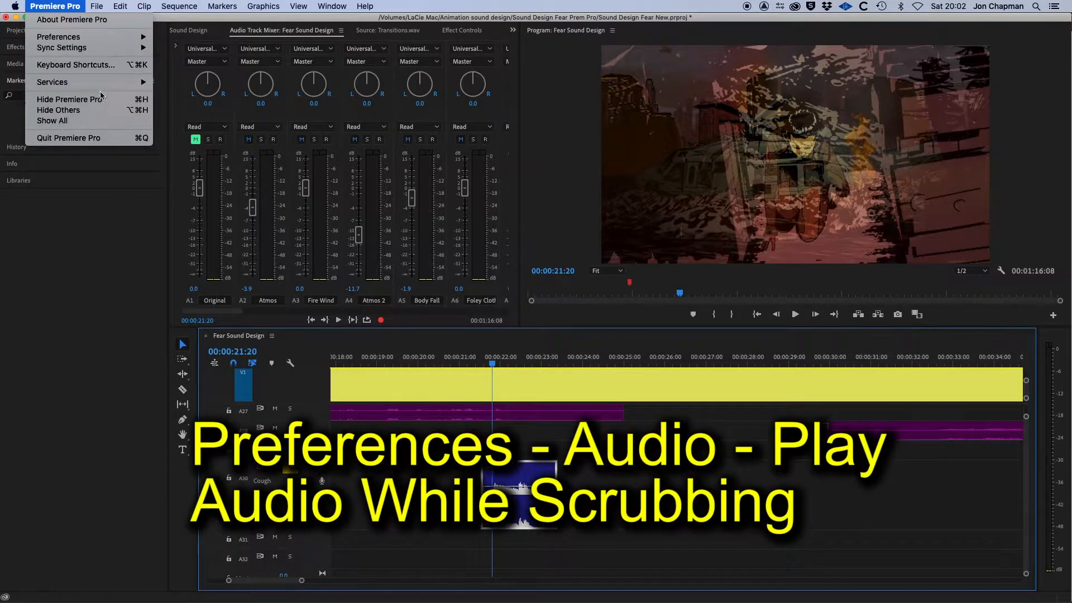
mouse_move(69, 44)
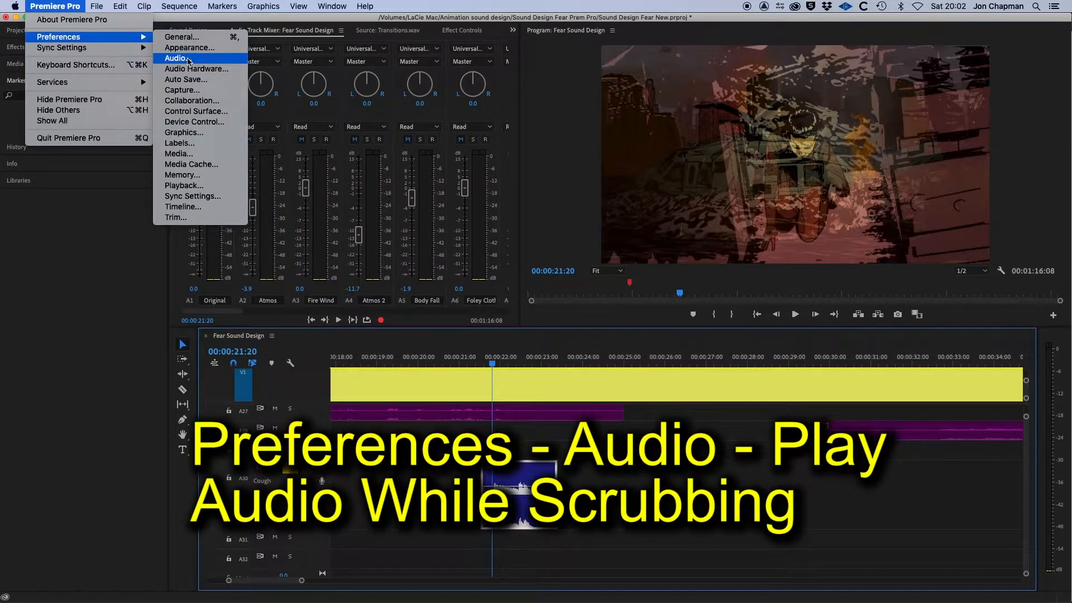
left_click(189, 60)
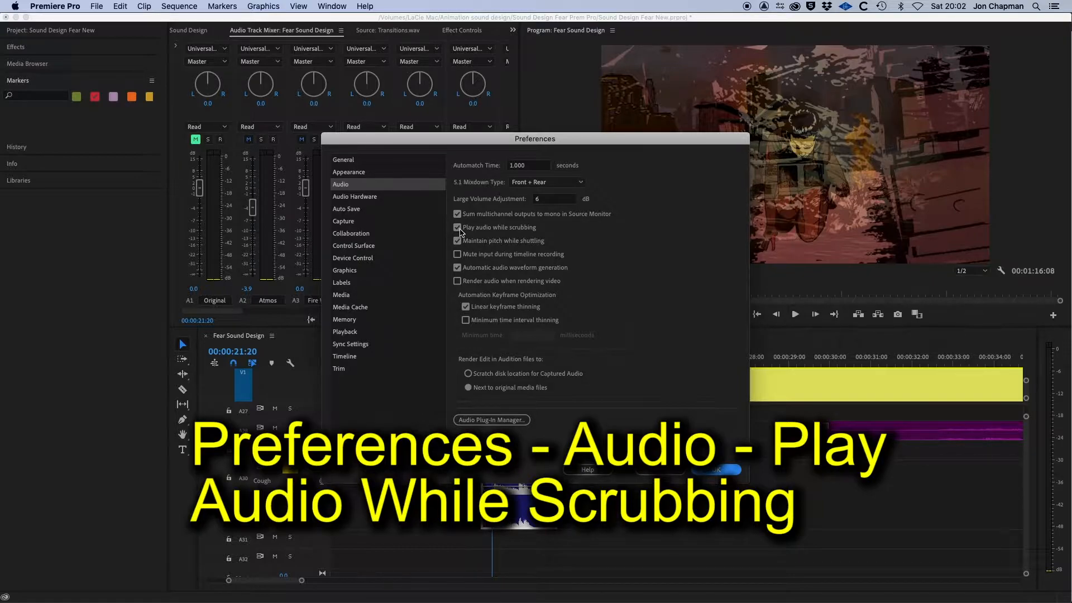
left_click(720, 471)
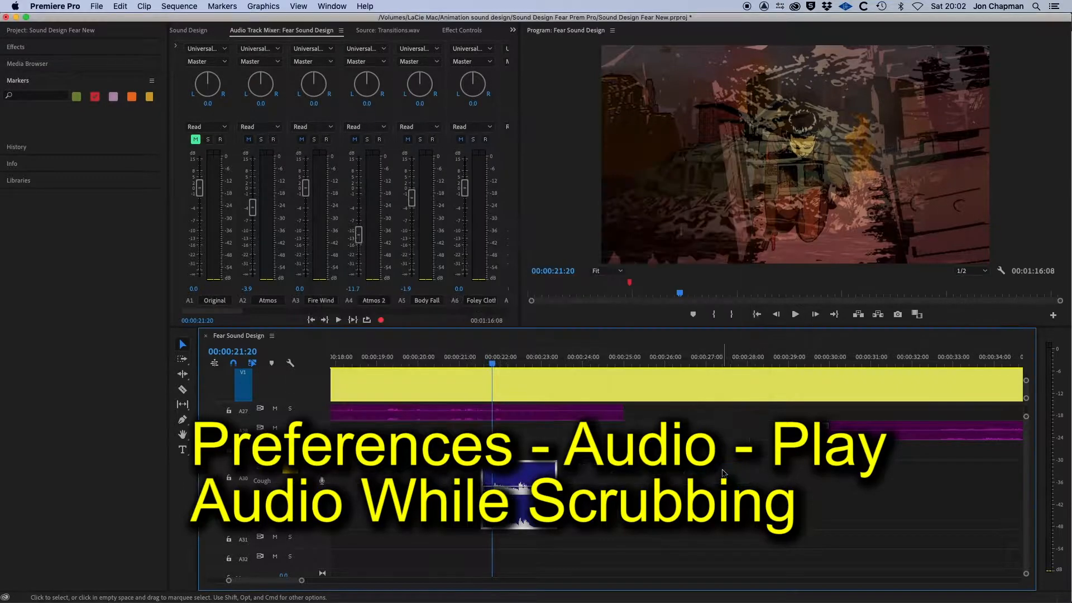
Zoom into the timeline at the playhead and enlarge the audio track heights around the cough clip.
left_click(491, 363)
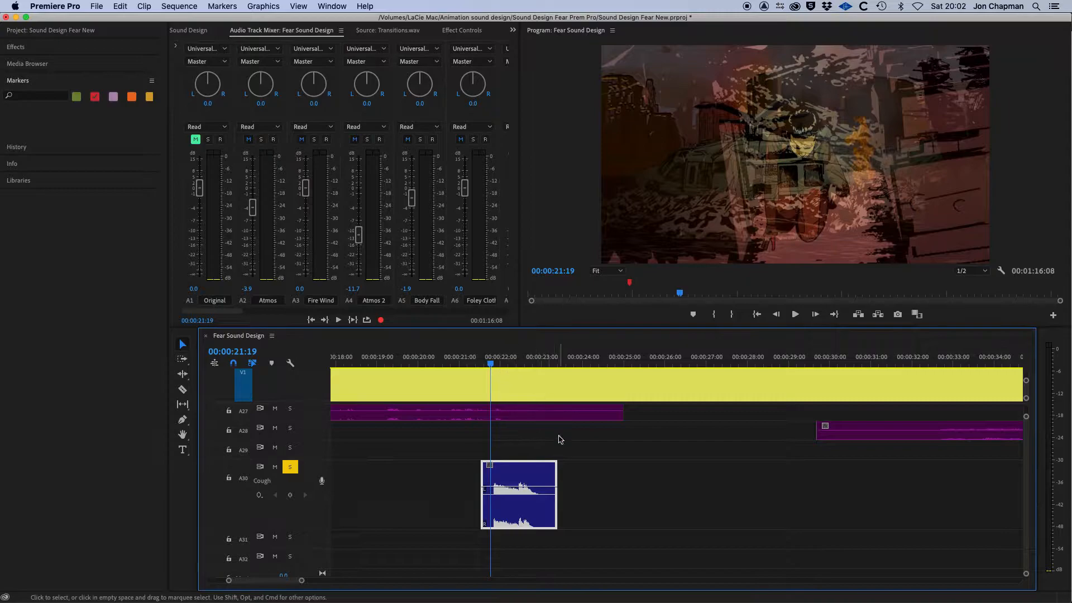
key("=")
key("=")
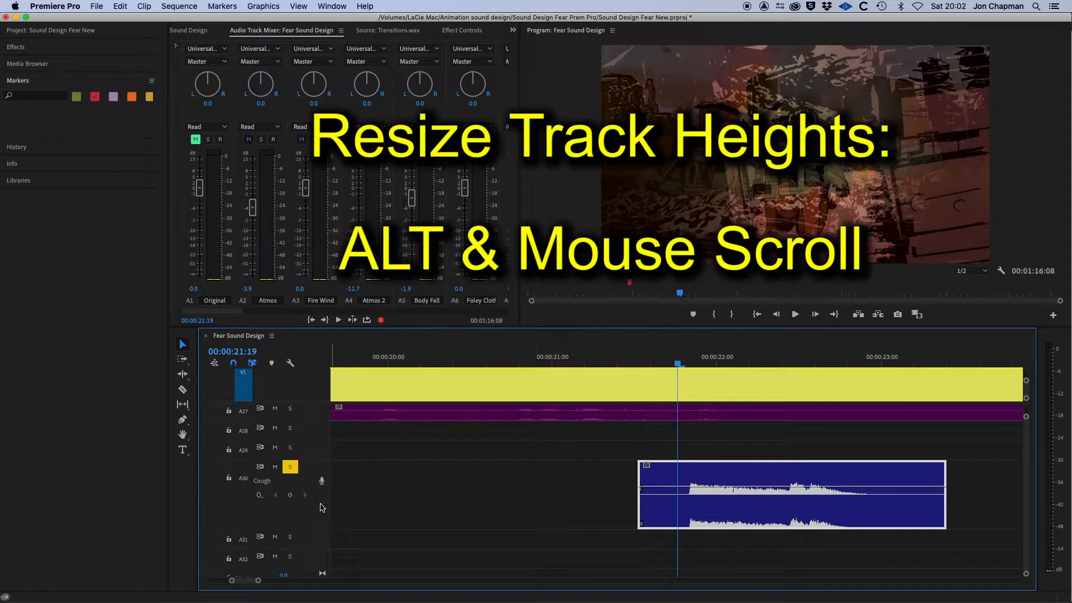
scroll(322, 507, "up", 3)
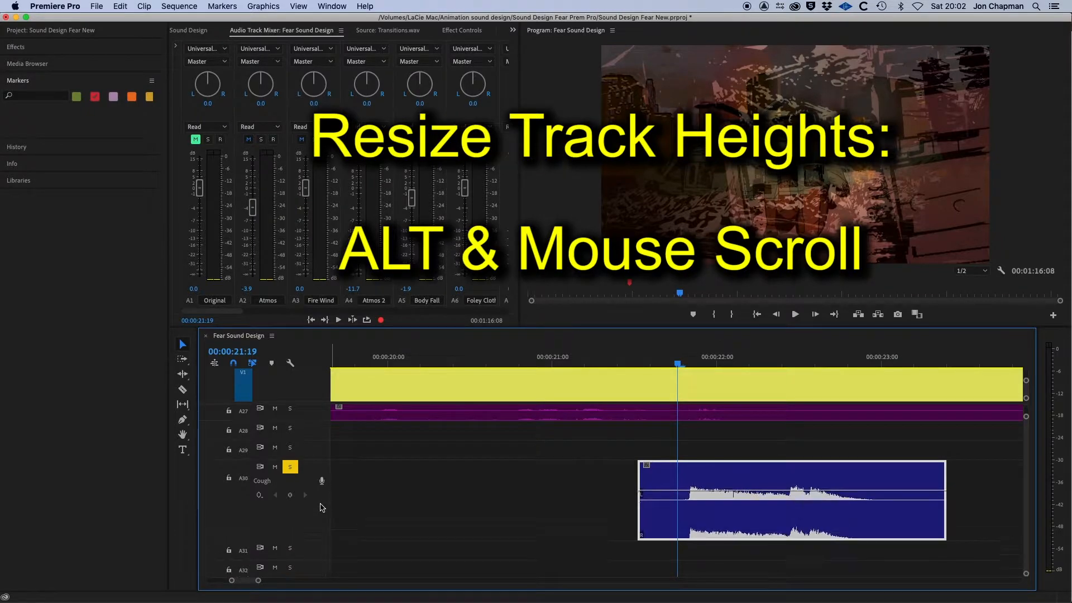
scroll(322, 507, "up", 5)
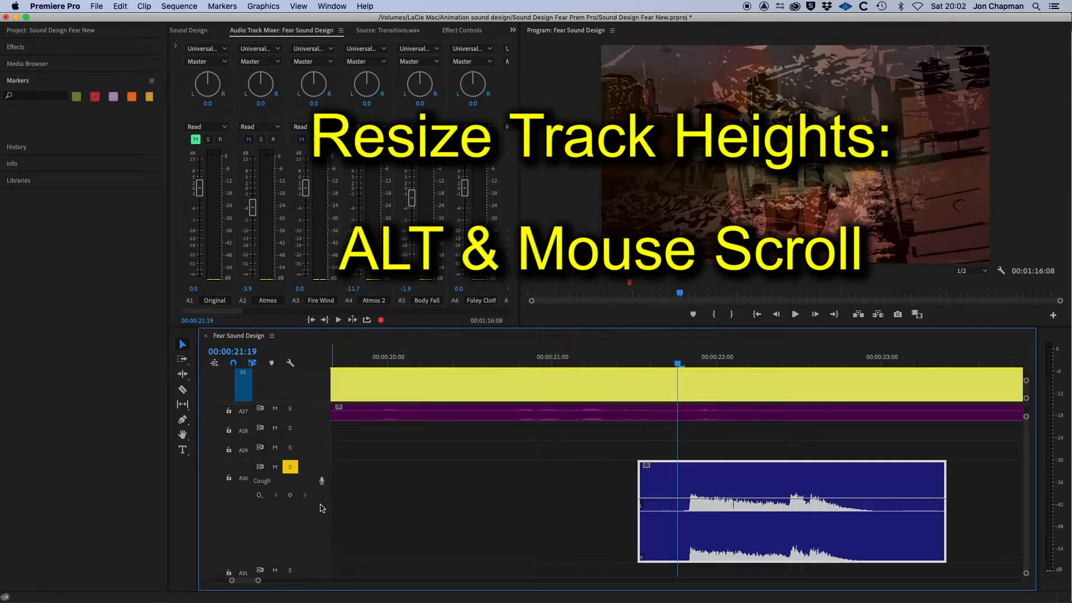
scroll(322, 508, "up", 1)
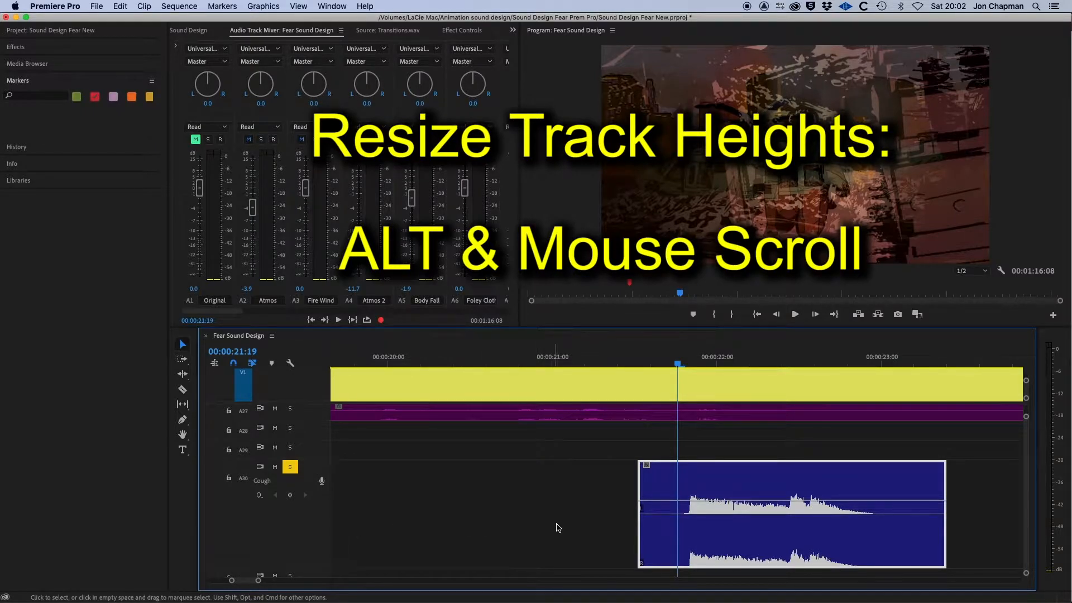
Nudge the cough clip five frames later to line its start up with the cough frame at 00:00:22:01.
left_click_drag(677, 364, 718, 380)
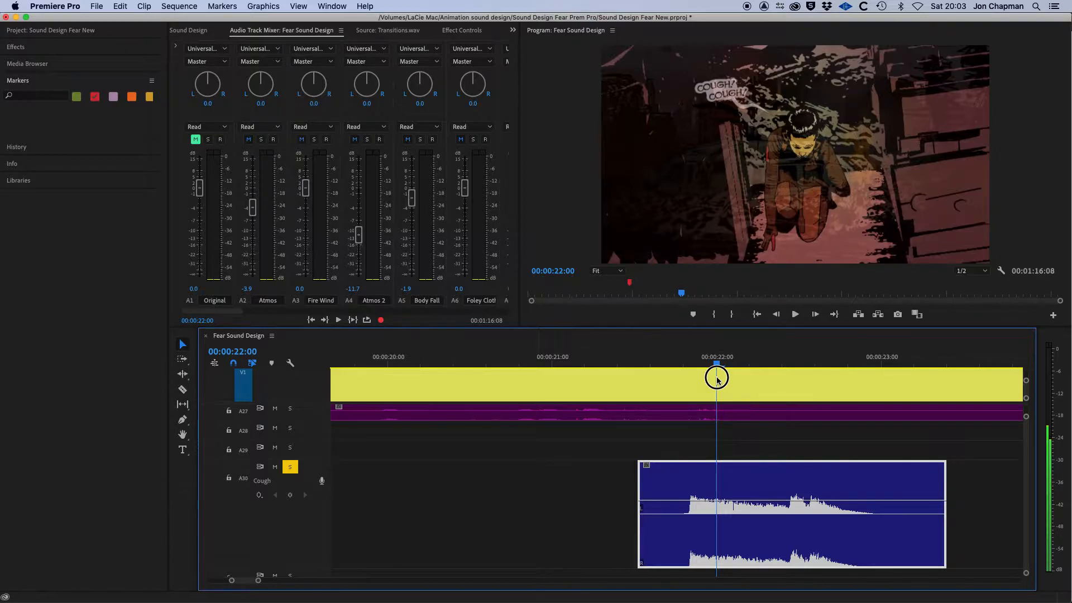
left_click_drag(718, 380, 722, 381)
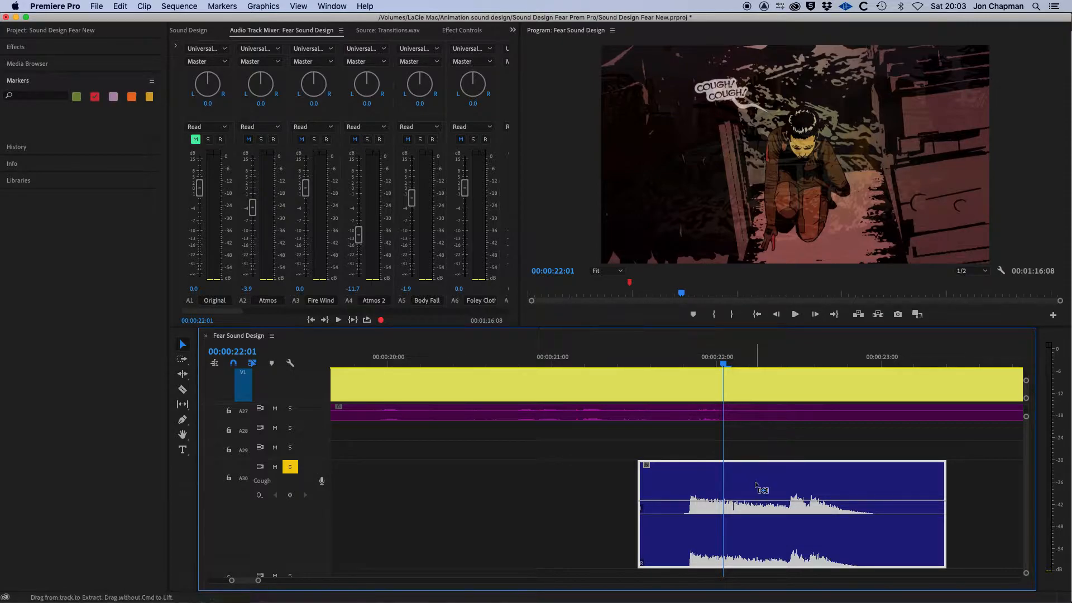
key("super+Right")
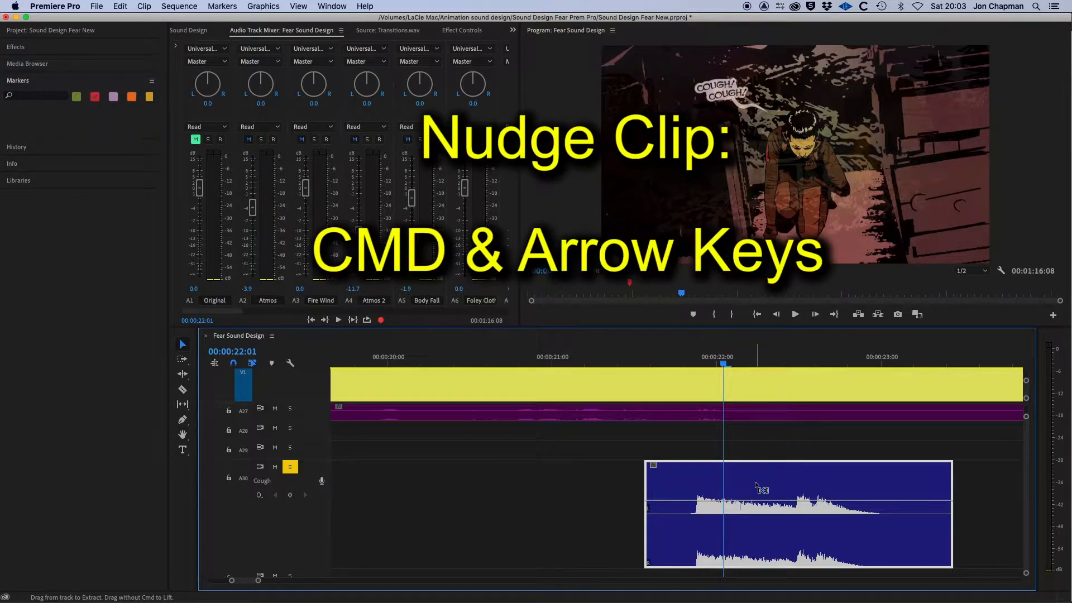
key("super+Right")
key("super+Left")
key("super+Left")
key("super+Left")
key("super+Right")
key("super+Right")
key("super+Right")
key("super+Right")
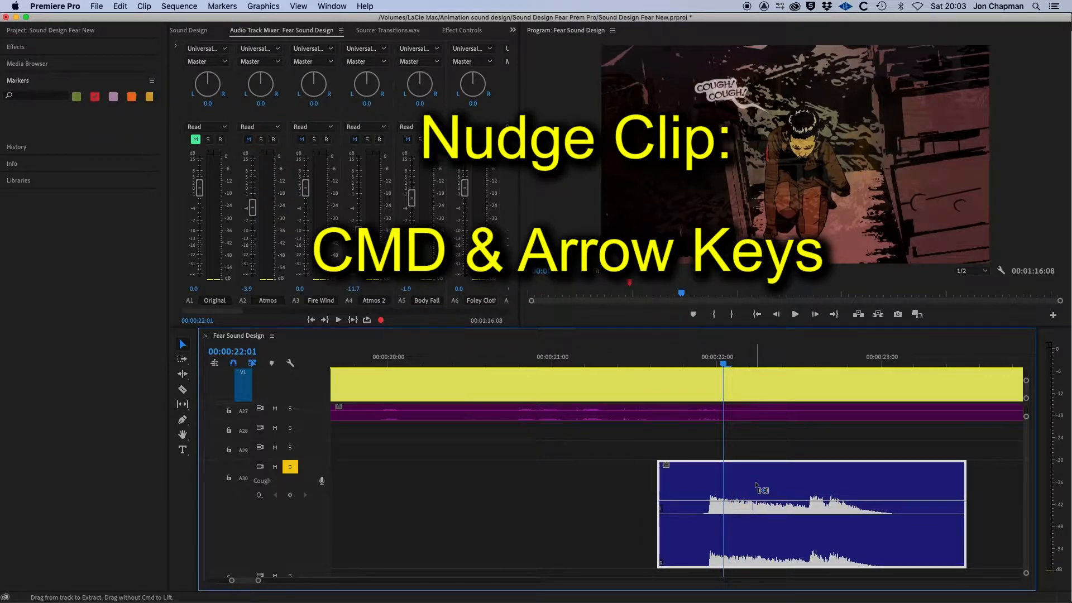
key("super+Right")
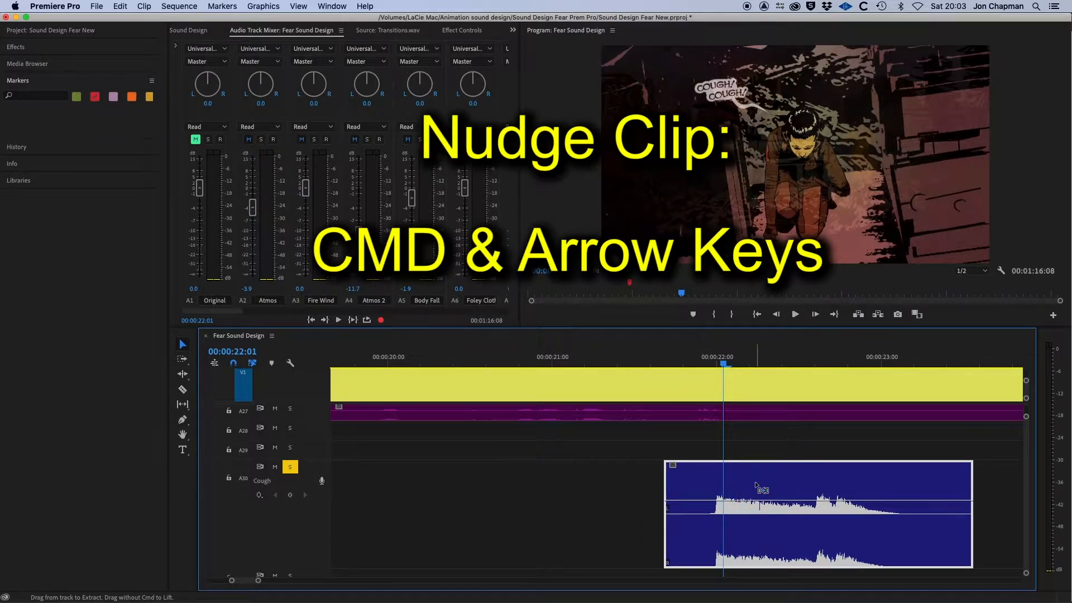
key("super+Right")
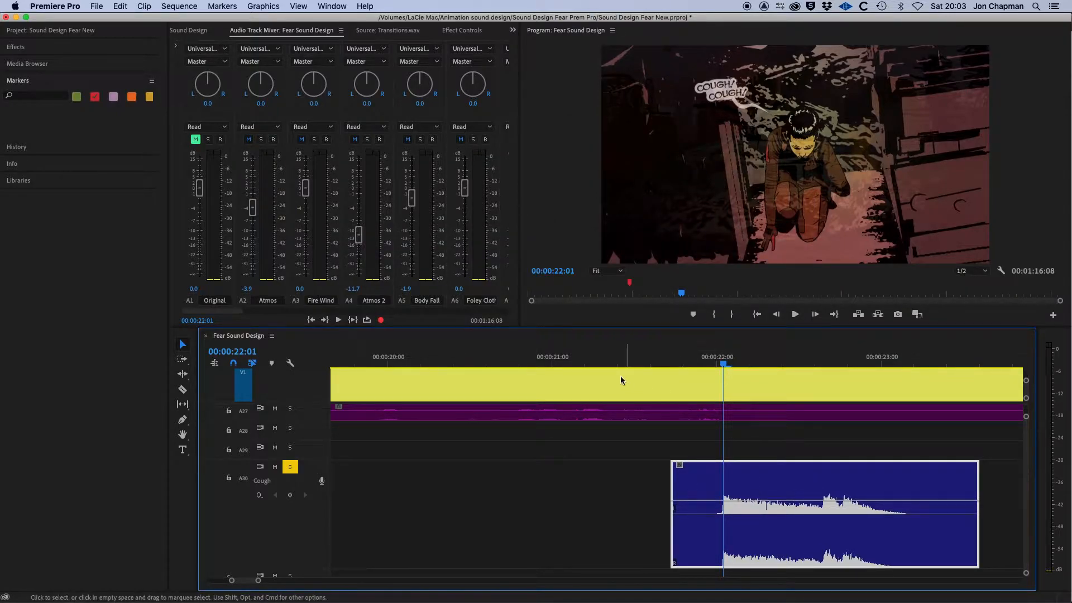
Play back the cough clip against the picture several times to review its sync.
left_click_drag(559, 361, 538, 363)
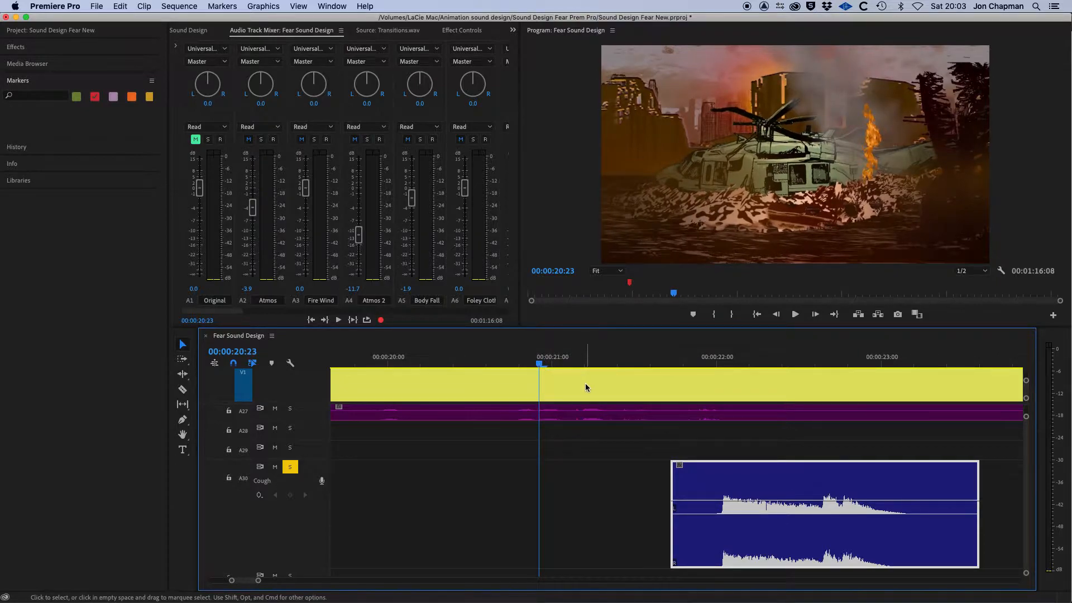
key("space")
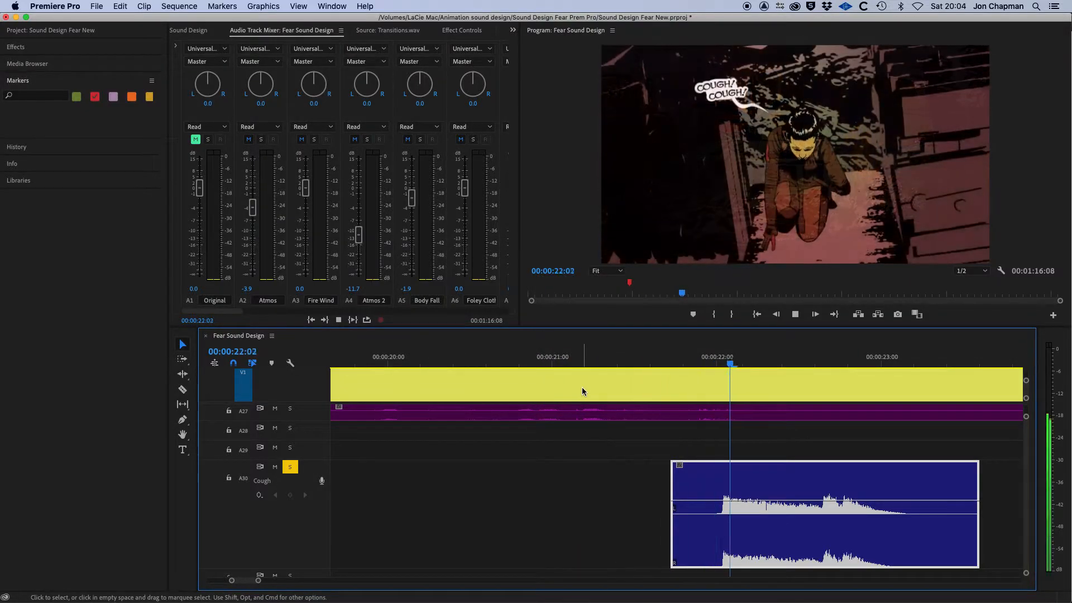
key("space")
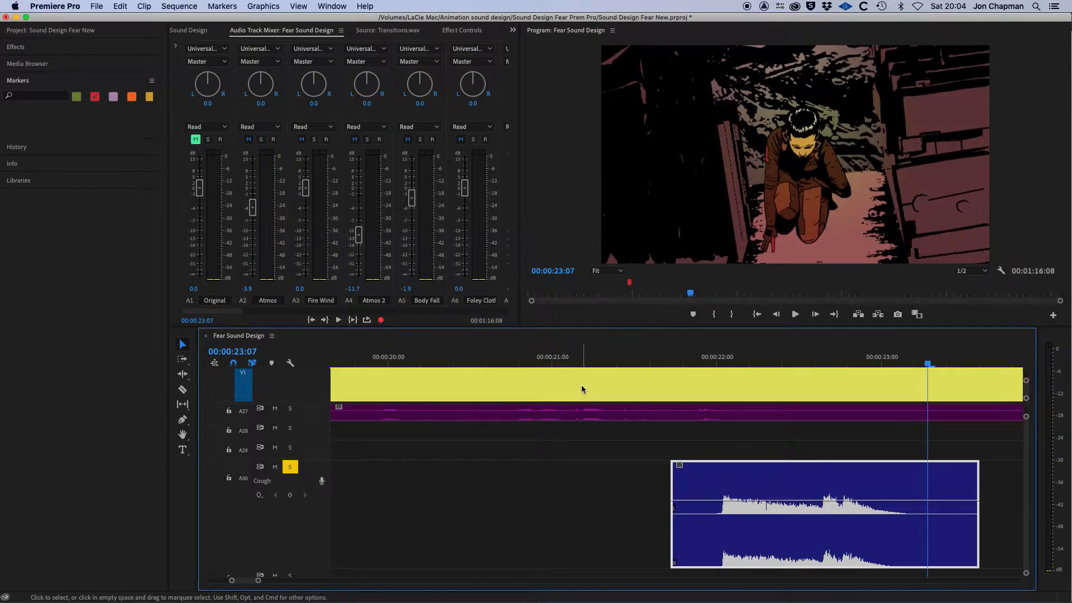
mouse_move(693, 362)
left_mouse_down()
mouse_move(723, 367)
mouse_move(698, 369)
left_mouse_up()
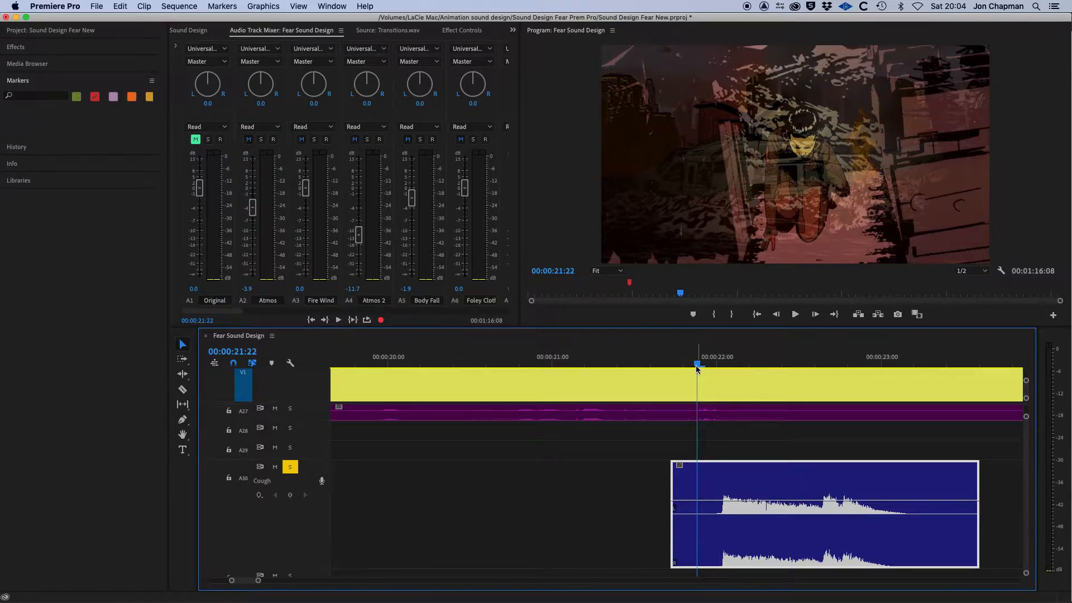
left_click(696, 365)
left_click_drag(696, 366, 643, 370)
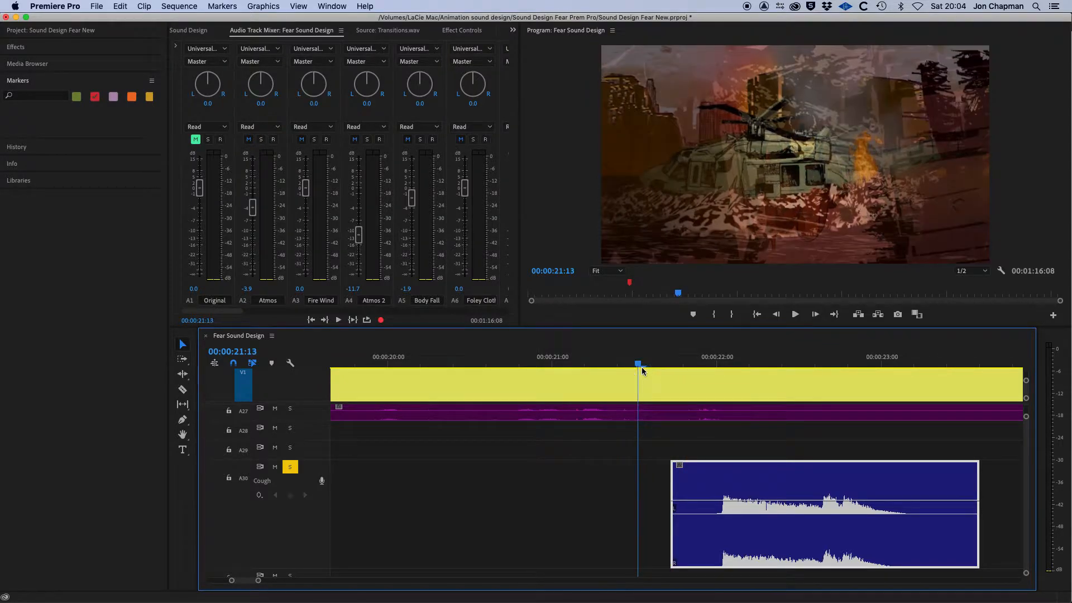
key("space")
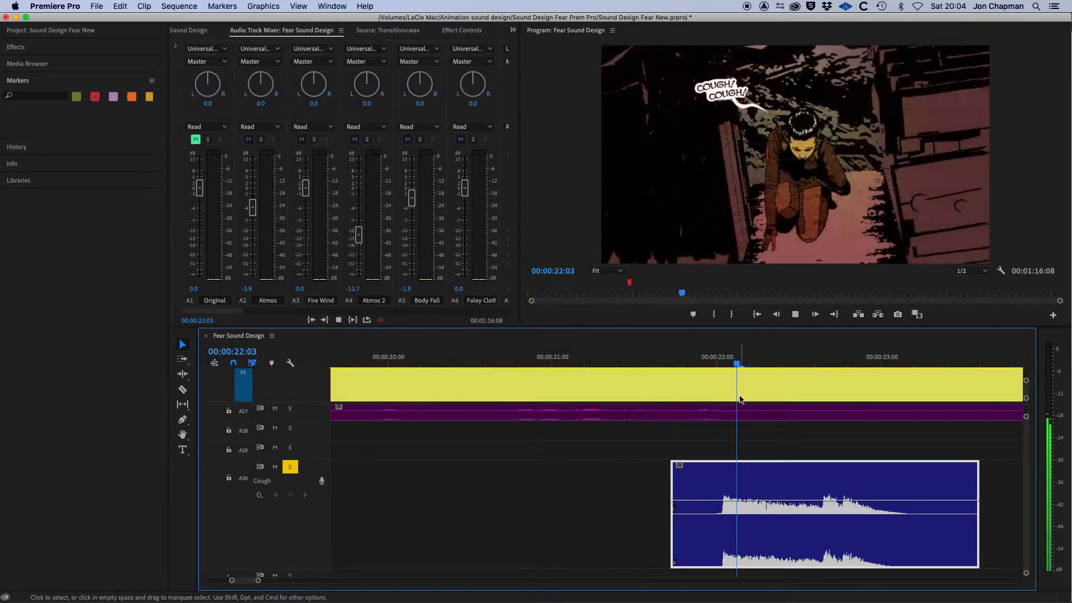
key("space")
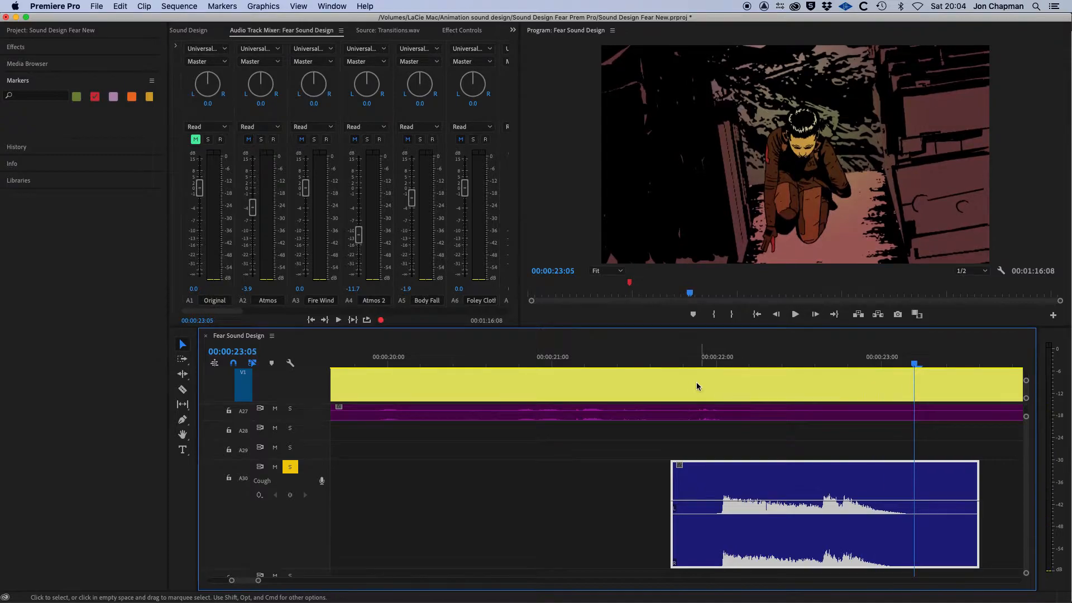
left_click(657, 360)
left_click_drag(657, 361, 665, 363)
key("space")
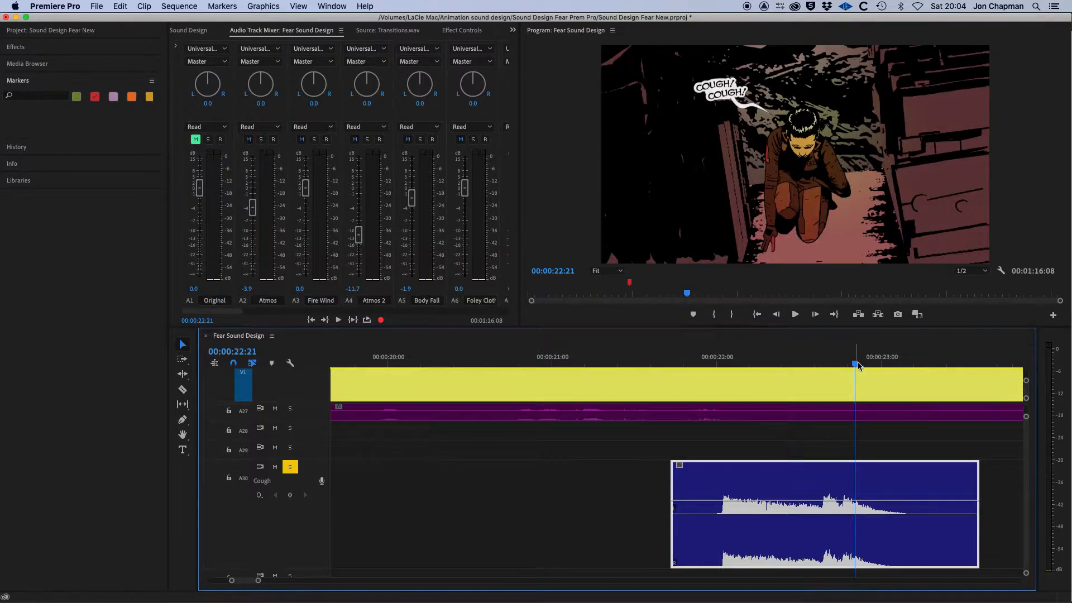
Split the cough clip with the Razor tool at 00:00:22:16, then select its first part with the Selection tool.
left_click_drag(856, 364, 823, 365)
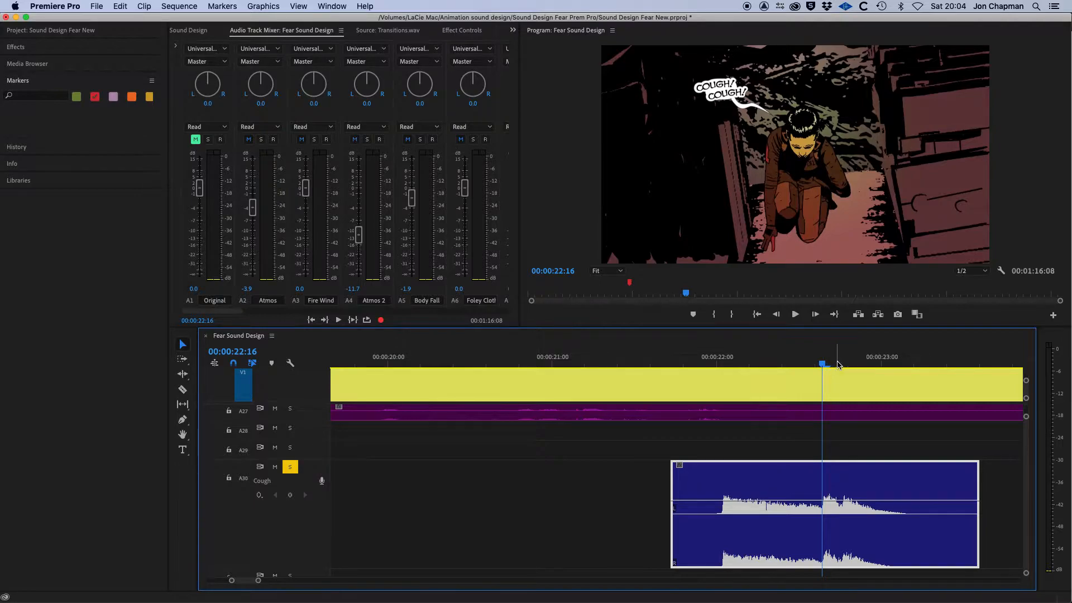
mouse_move(822, 366)
left_mouse_down()
mouse_move(730, 366)
mouse_move(821, 379)
mouse_move(821, 368)
left_mouse_up()
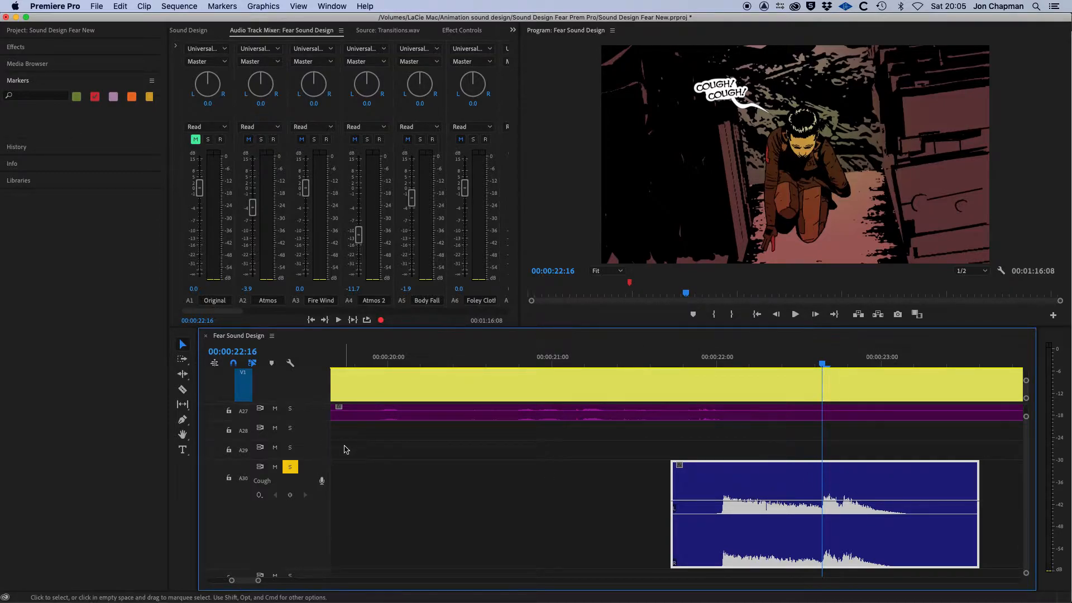
left_click(183, 391)
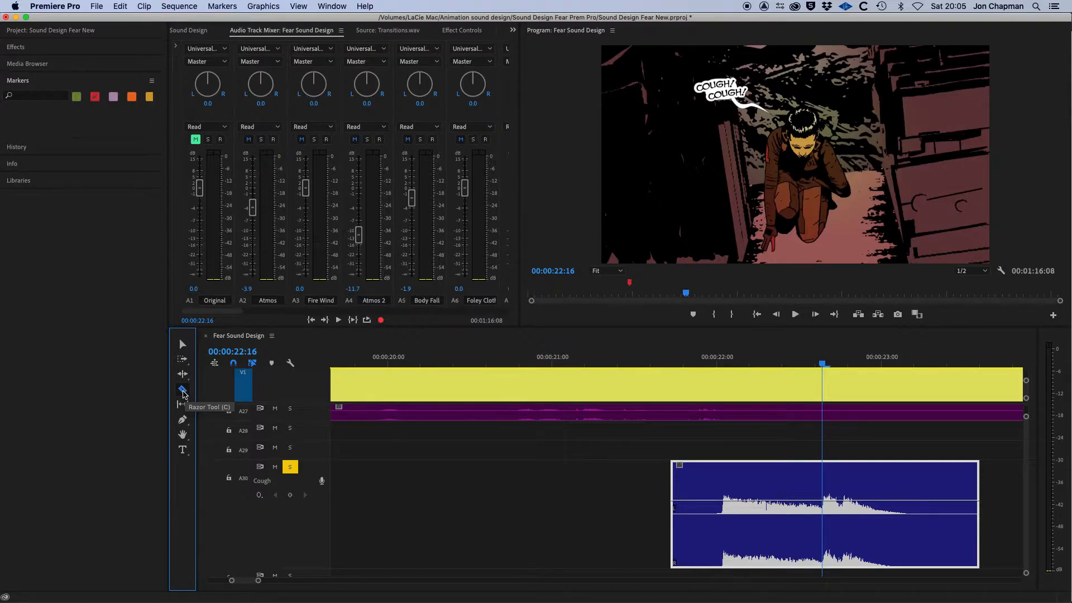
left_click(824, 498)
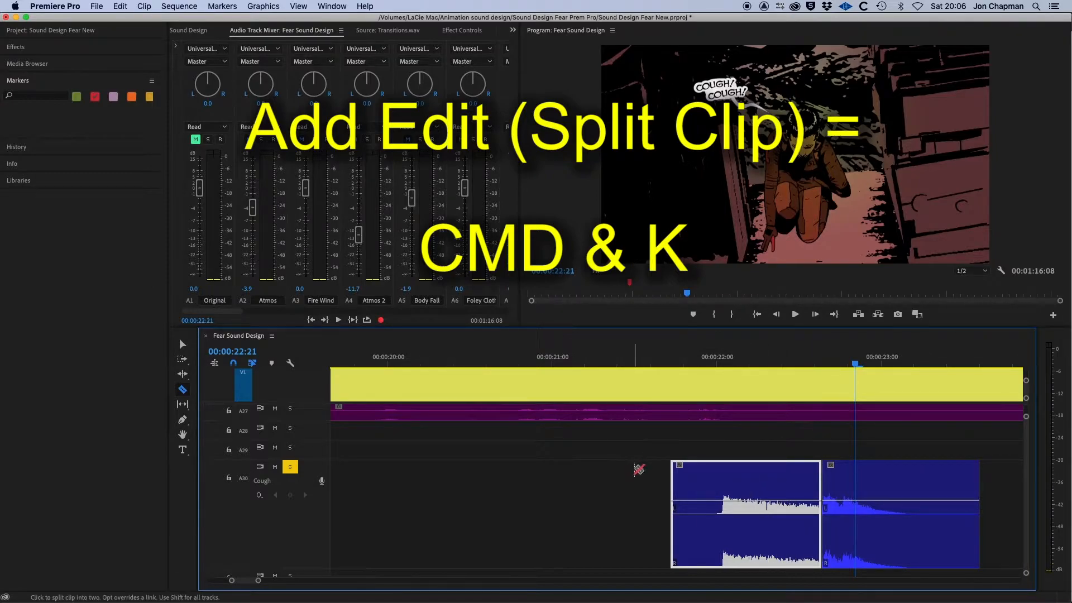
left_click(182, 346)
left_click(751, 482)
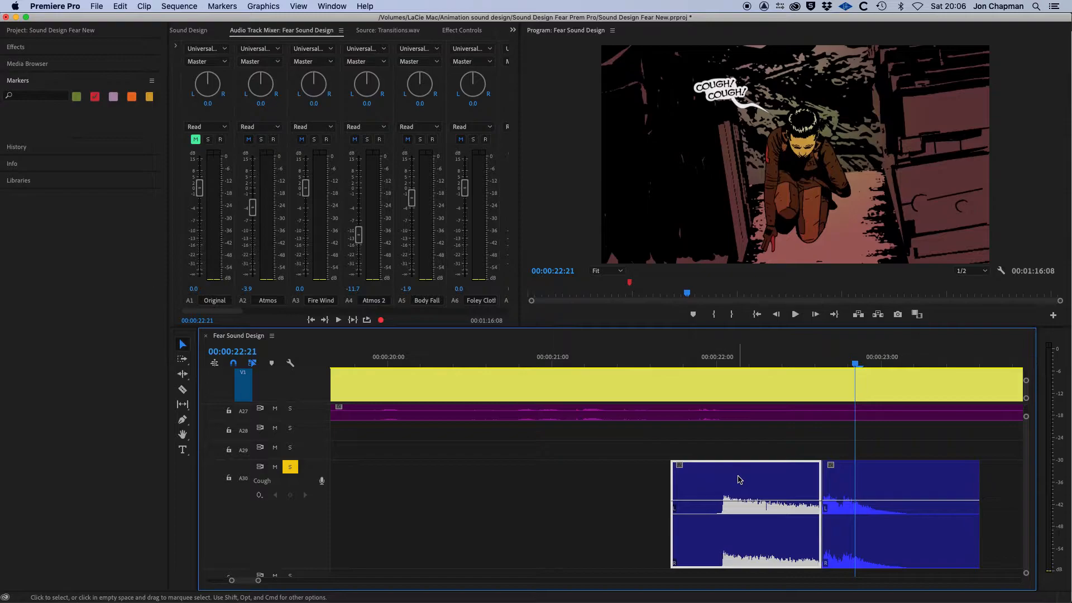
Delete the first part of the split cough clip and play back the remaining part against the picture.
key("Delete")
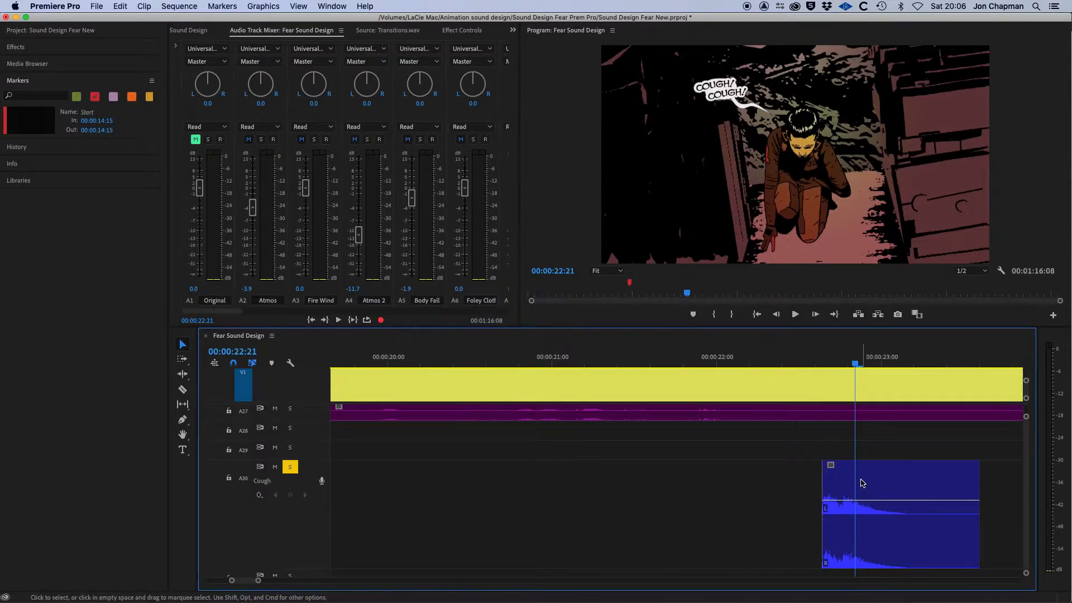
left_click_drag(834, 361, 812, 364)
key("space")
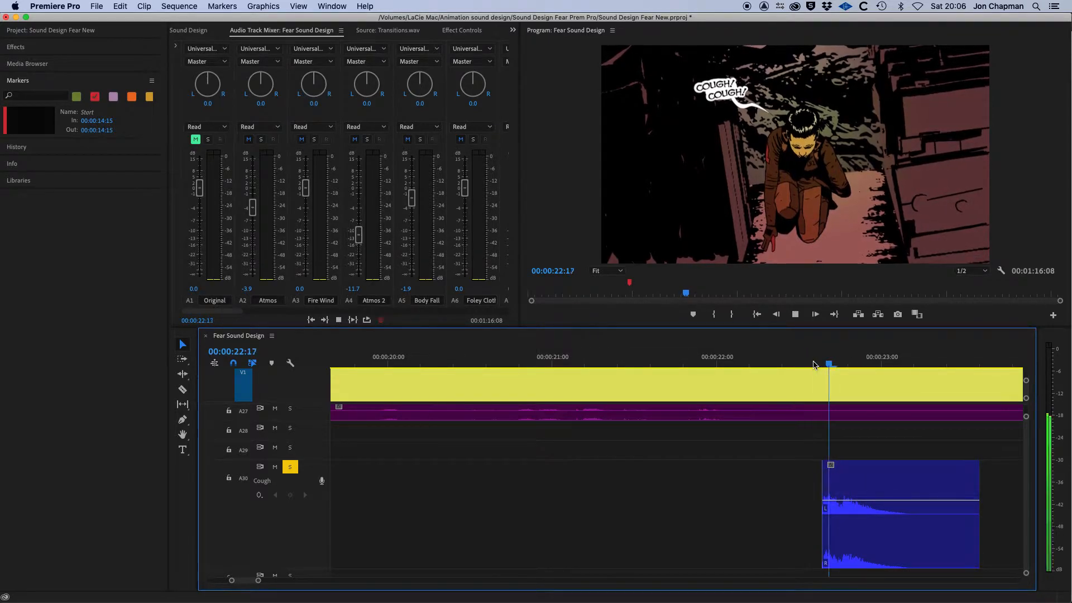
key("space")
Nudge the remaining cough clip earlier so its start lines up with the playhead at 00:00:22:01.
left_click(892, 474)
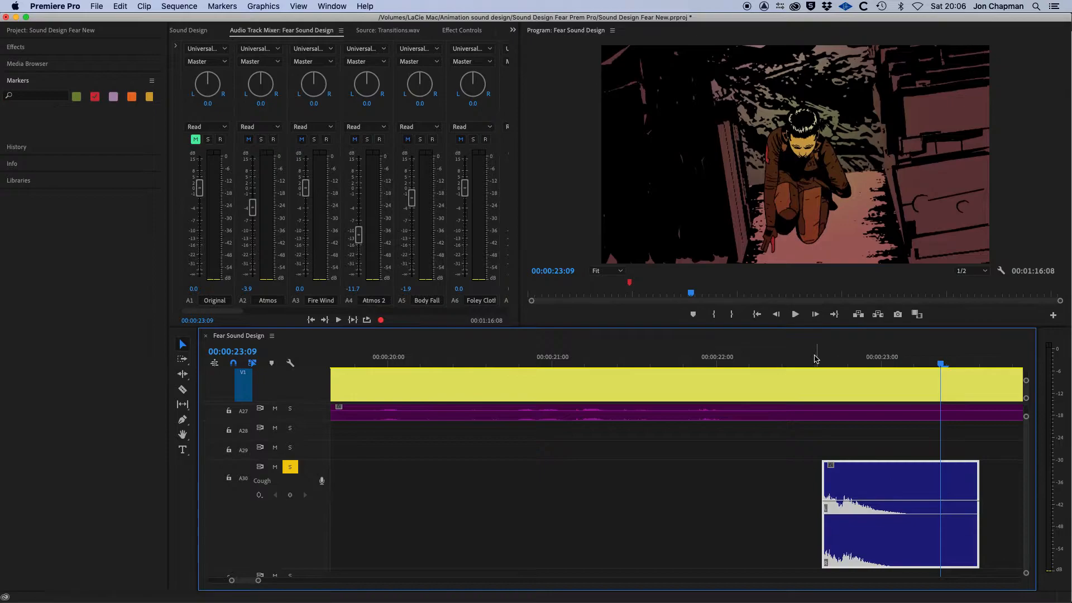
left_click_drag(824, 360, 728, 367)
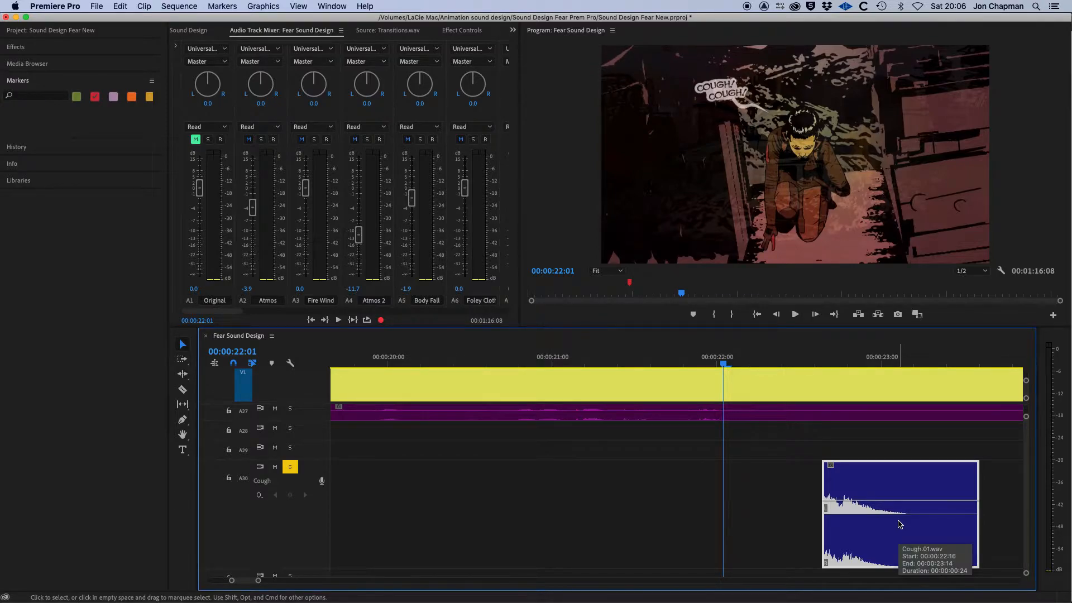
key("super+Left")
key("super+Left")
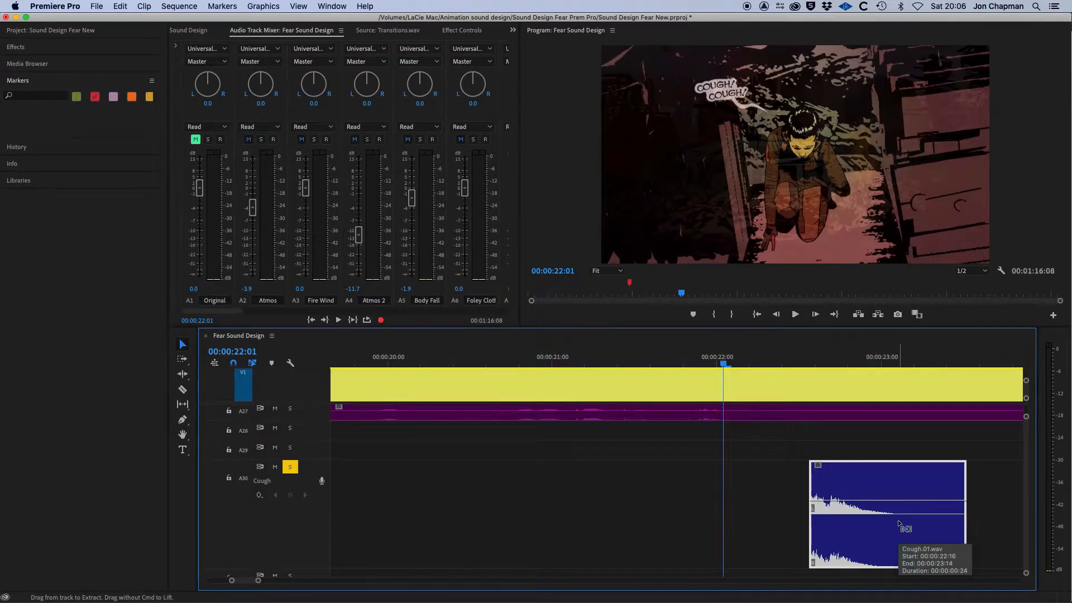
key("super+Left")
key("super+Left")
key("super+Left")
key("super+Left")
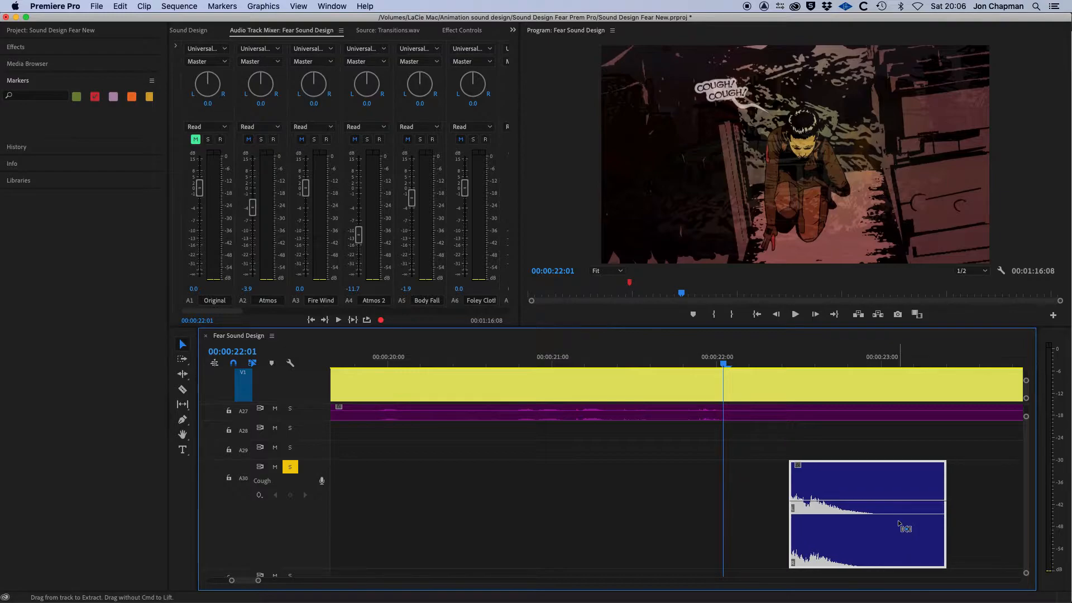
key("super+Left")
key("super+Left")
key("super+Left")
key("super+Left")
key("super+Left")
key("super+Left")
key("super+Left")
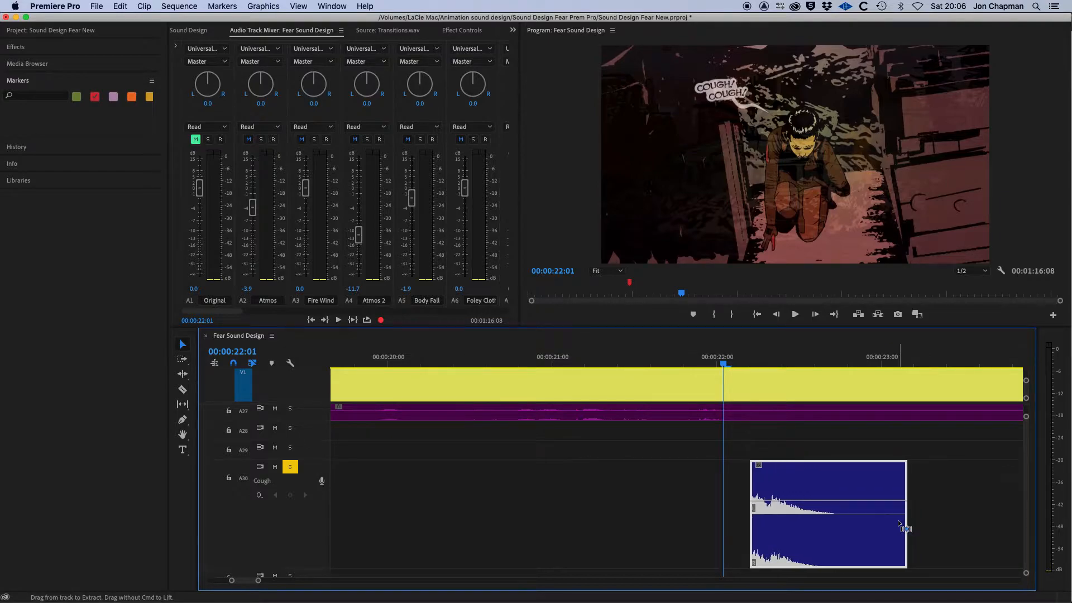
key("super+Left")
key("super+Left")
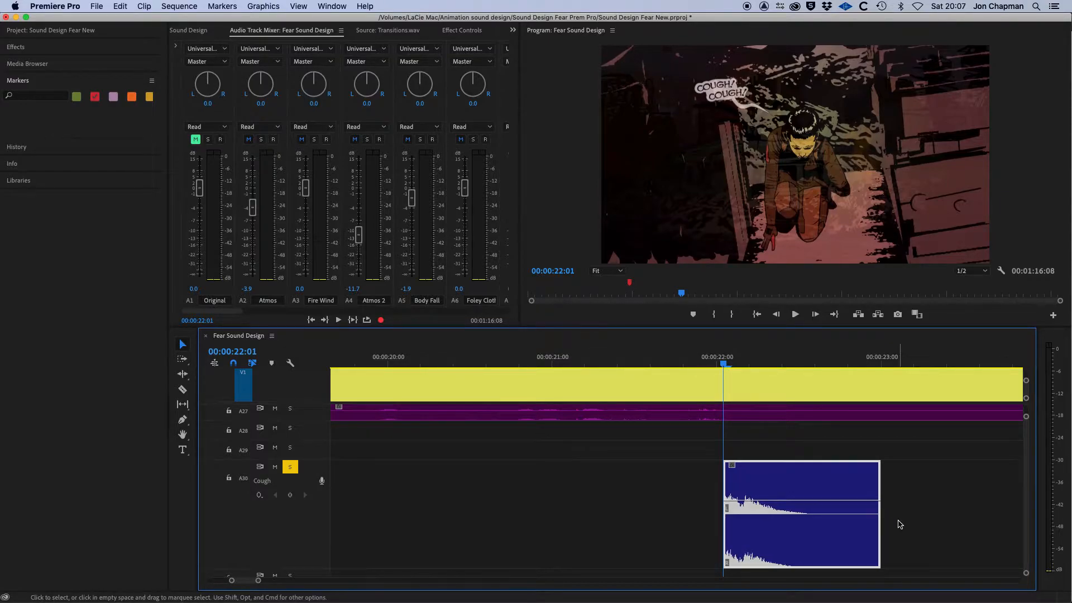
Play back the realigned cough clip from just before it to check its sync.
left_click(676, 362)
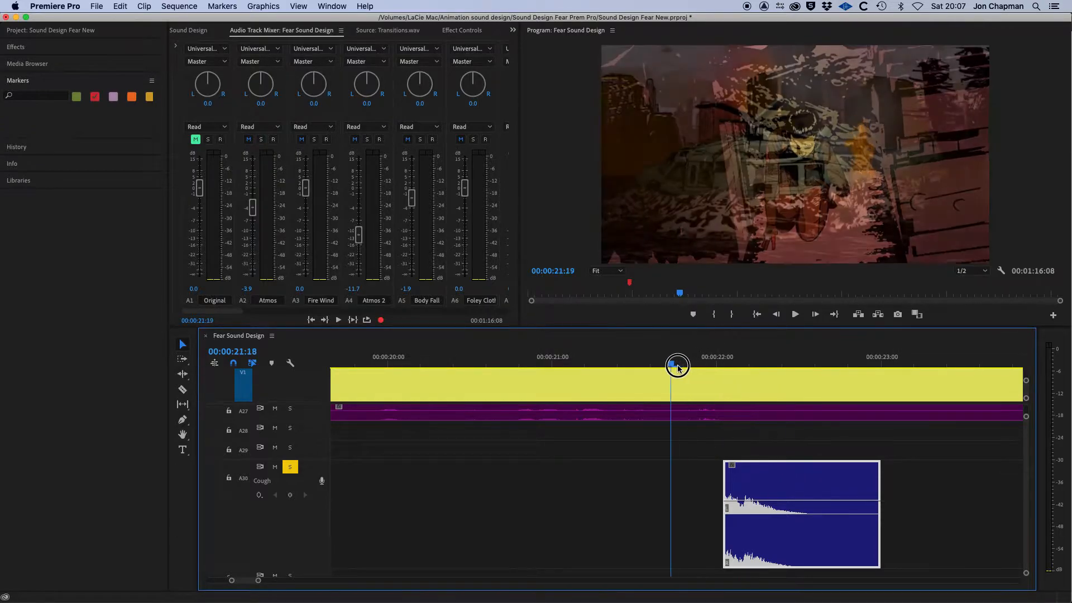
key("space")
key("space")
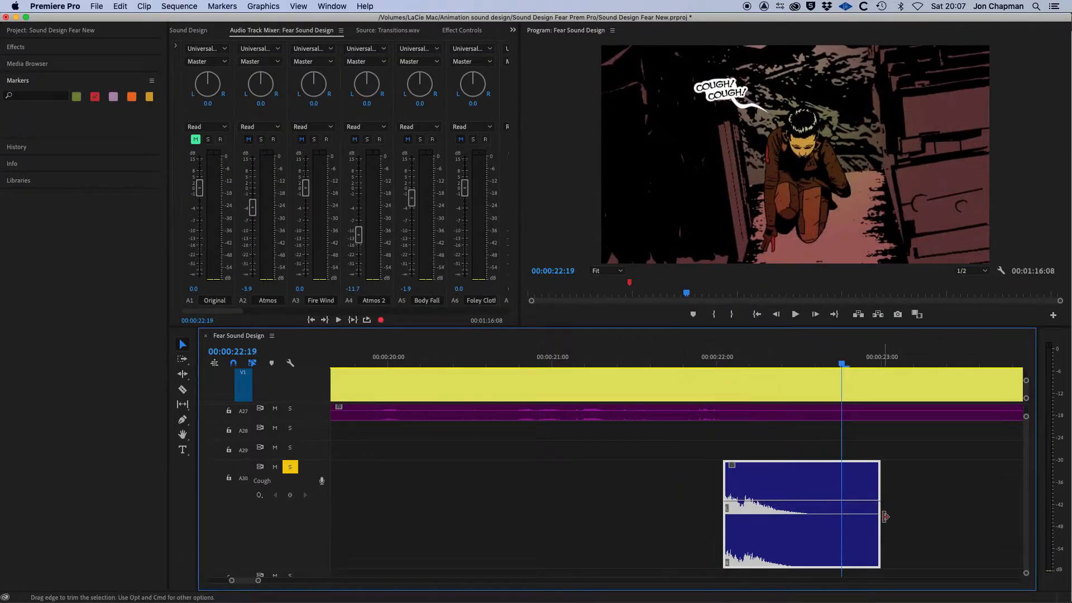
Duplicate the cough clip by dragging a copy to an empty spot later on the same track.
left_click_drag(246, 581, 249, 584)
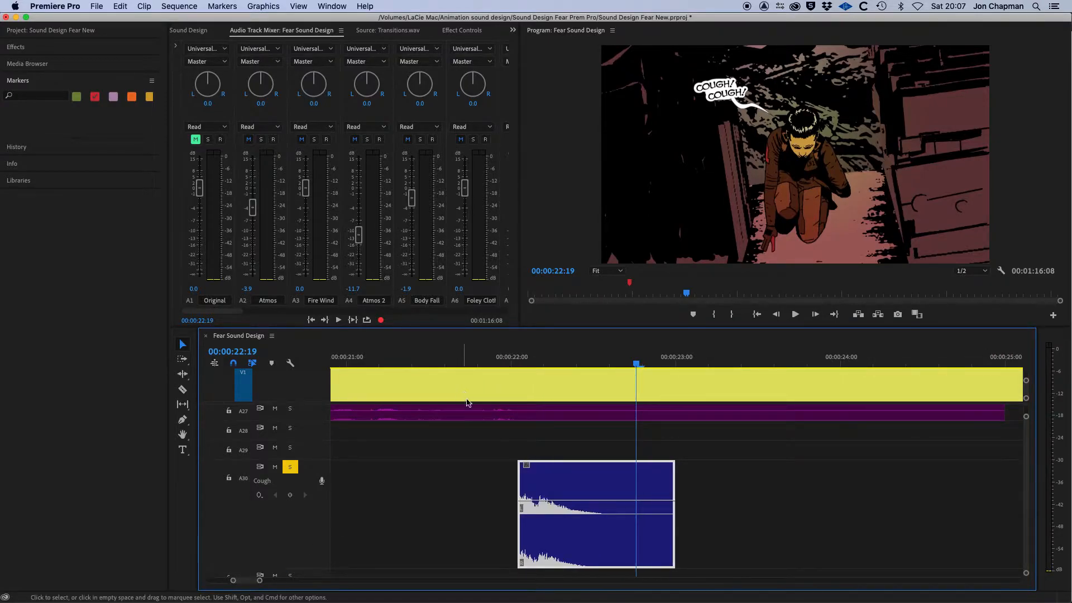
left_click(550, 484)
left_click_drag(550, 484, 761, 481)
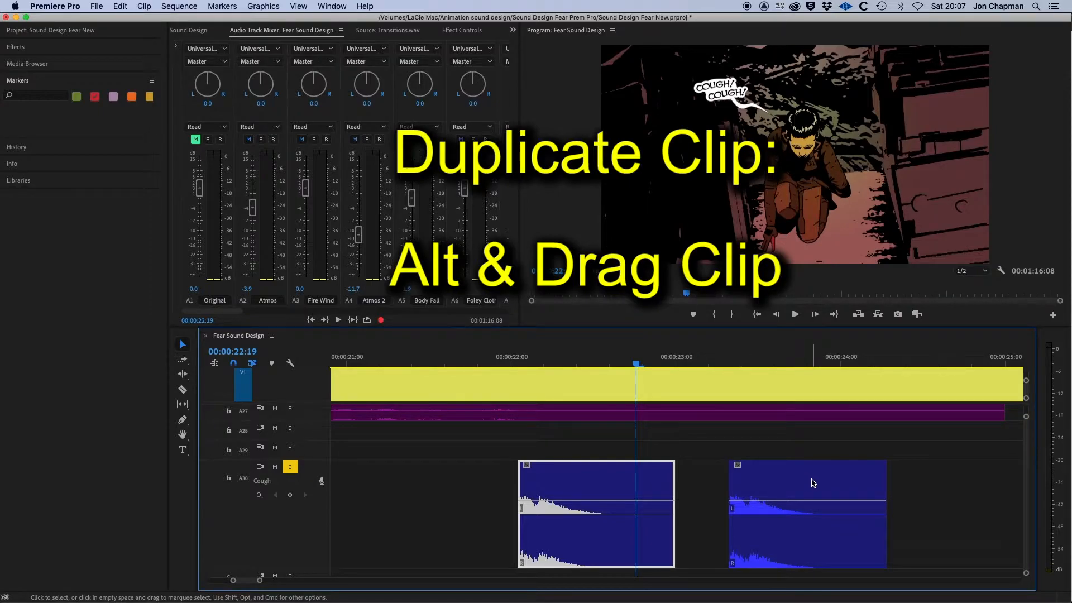
Nudge the duplicate cough clip earlier so it starts at the playhead at 00:00:22:09, right after the original.
left_click(813, 484)
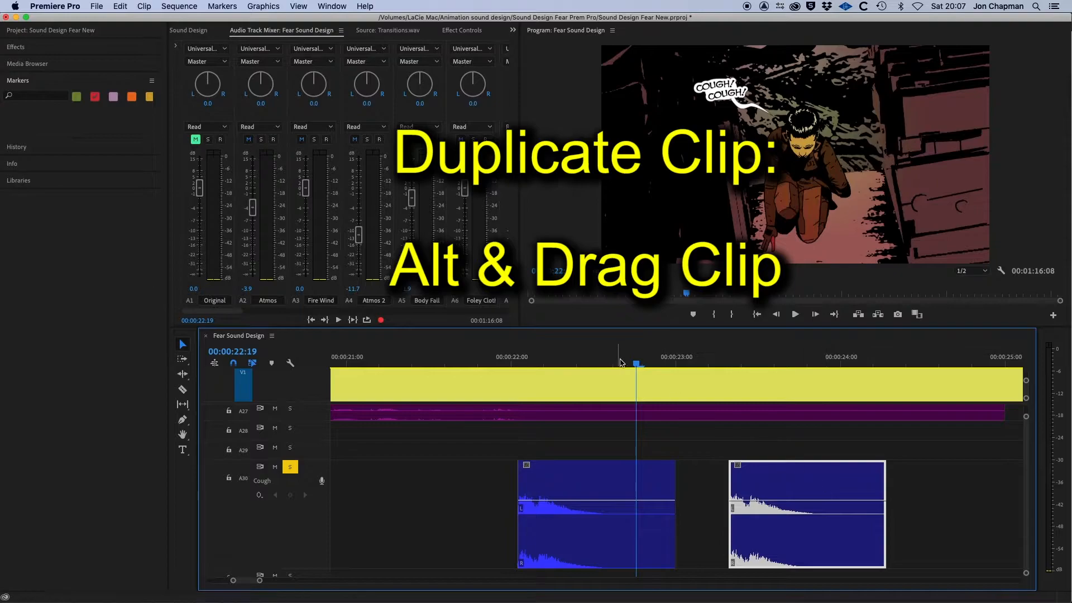
left_click_drag(639, 366, 570, 381)
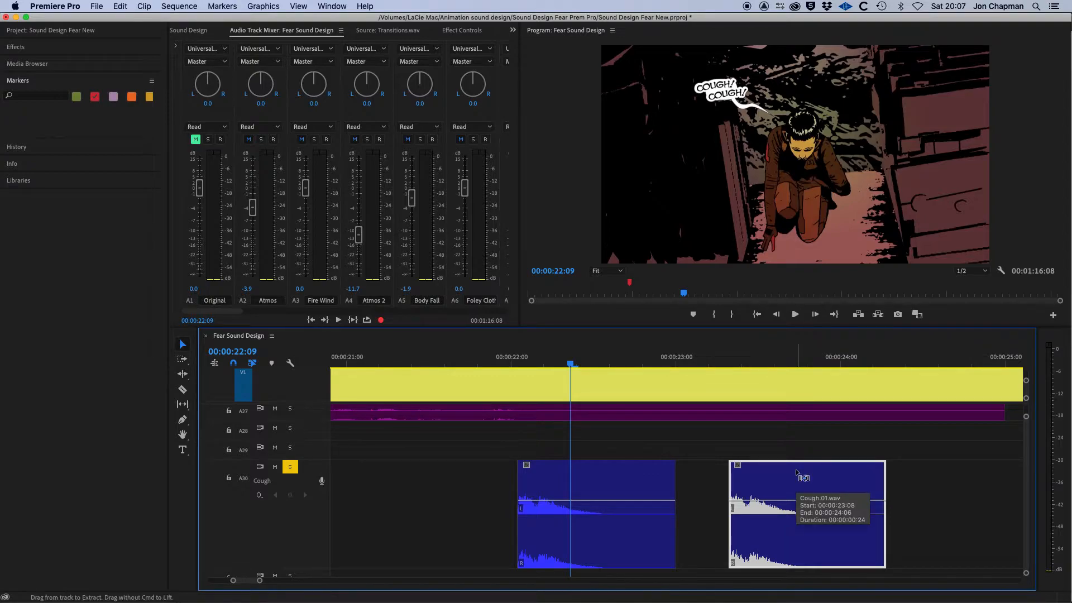
key("super+Left")
key("super+Left")
key("super+Left")
key("super+Left")
key("super+Left")
key("super+Left")
key("super+Left")
key("super+Left")
key("super+Left")
key("super+Left")
key("super+Left")
key("super+Left")
key("super+Left")
key("super+Left")
key("super+Left")
key("super+Left")
key("super+Left")
key("super+Left")
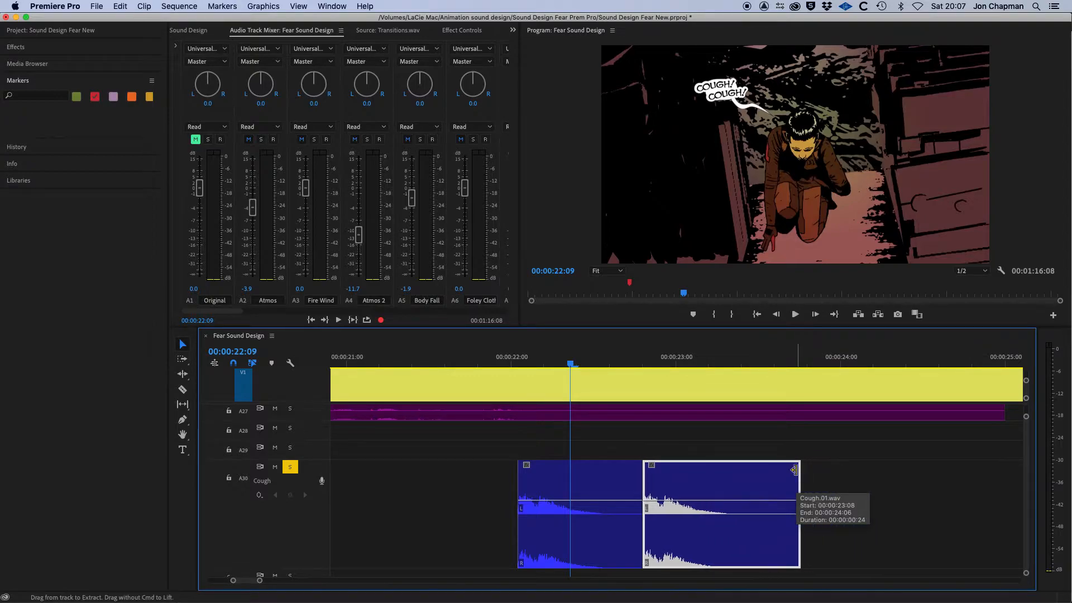
key("super+Left")
key("super+Left")
key("super+Left")
key("super+Left")
key("super+Left")
key("super+Left")
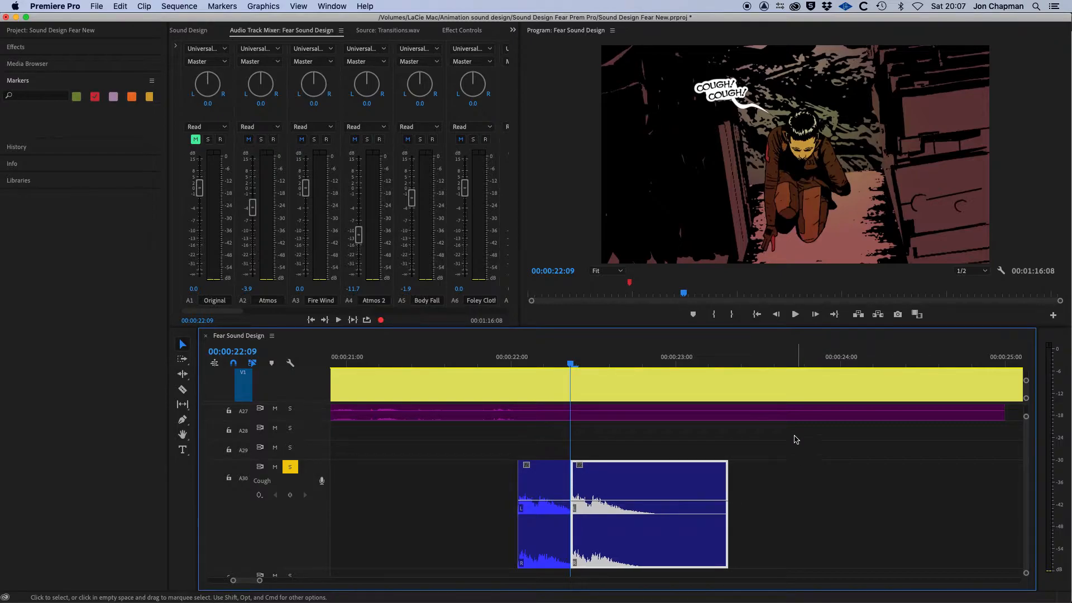
Play and scrub through the two back-to-back cough clips against the picture to review their timing.
left_click(433, 363)
key("space")
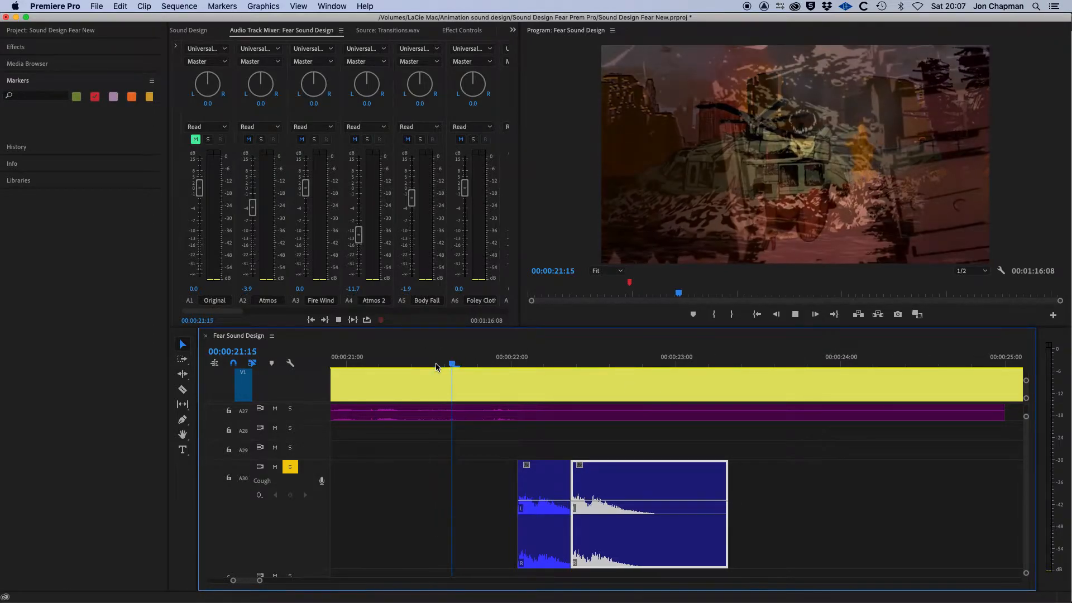
left_click(436, 363)
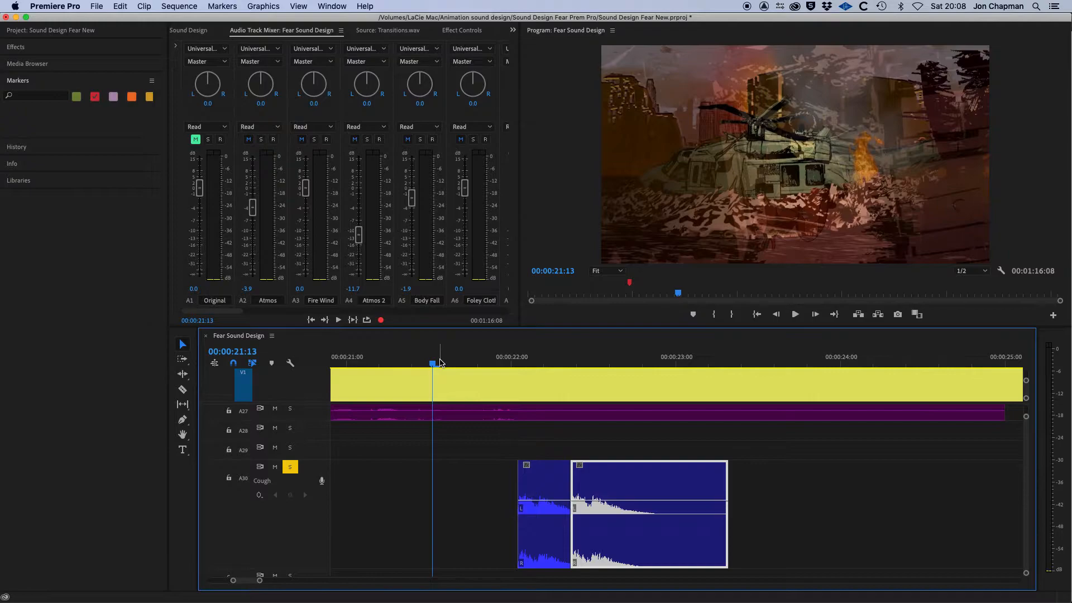
key("space")
key("space")
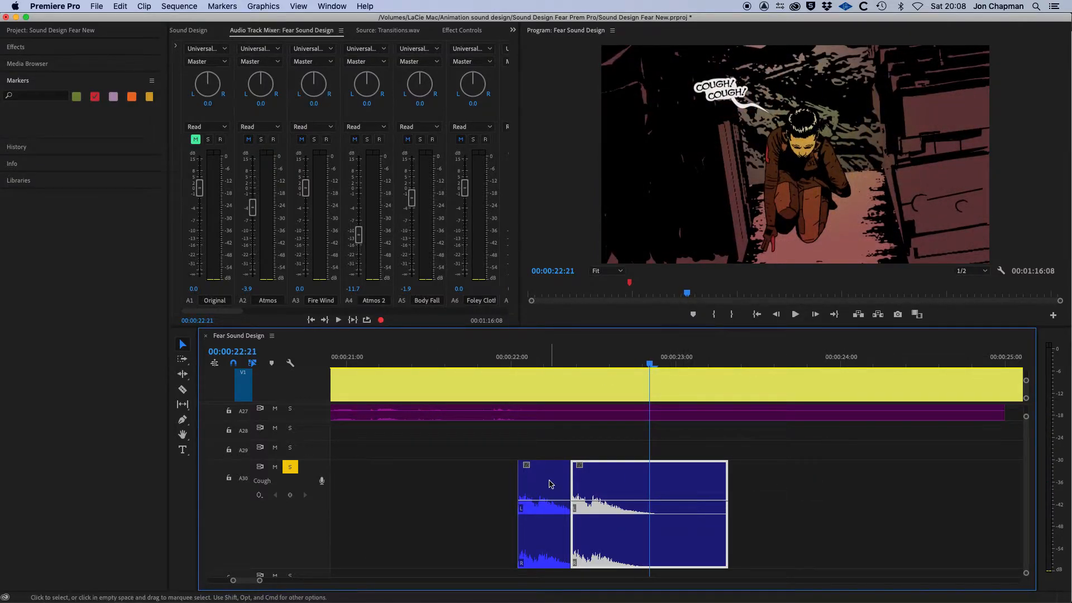
left_click(499, 362)
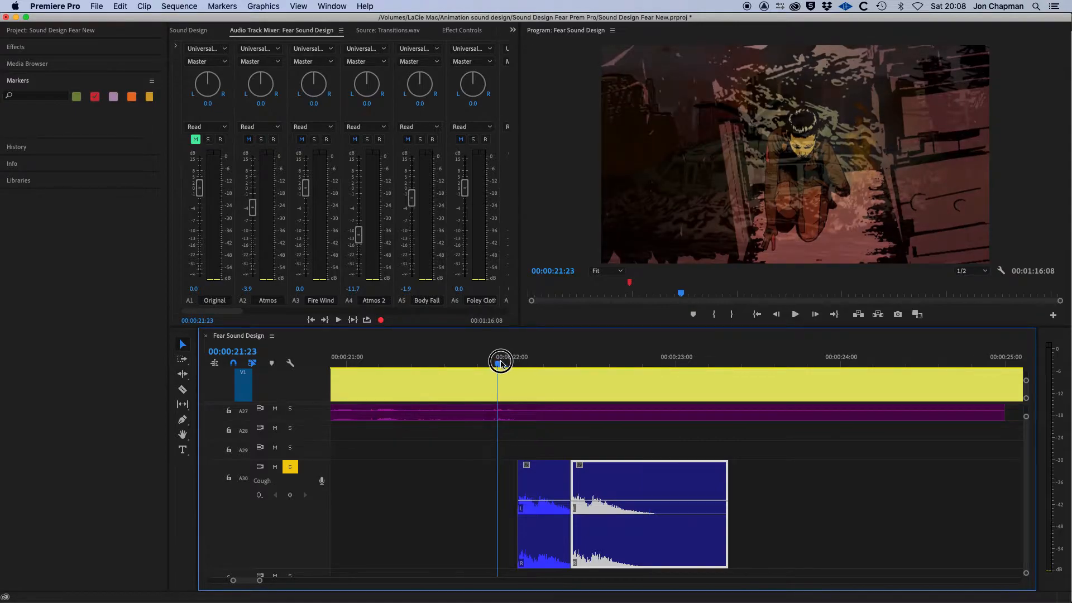
left_click_drag(501, 363, 510, 360)
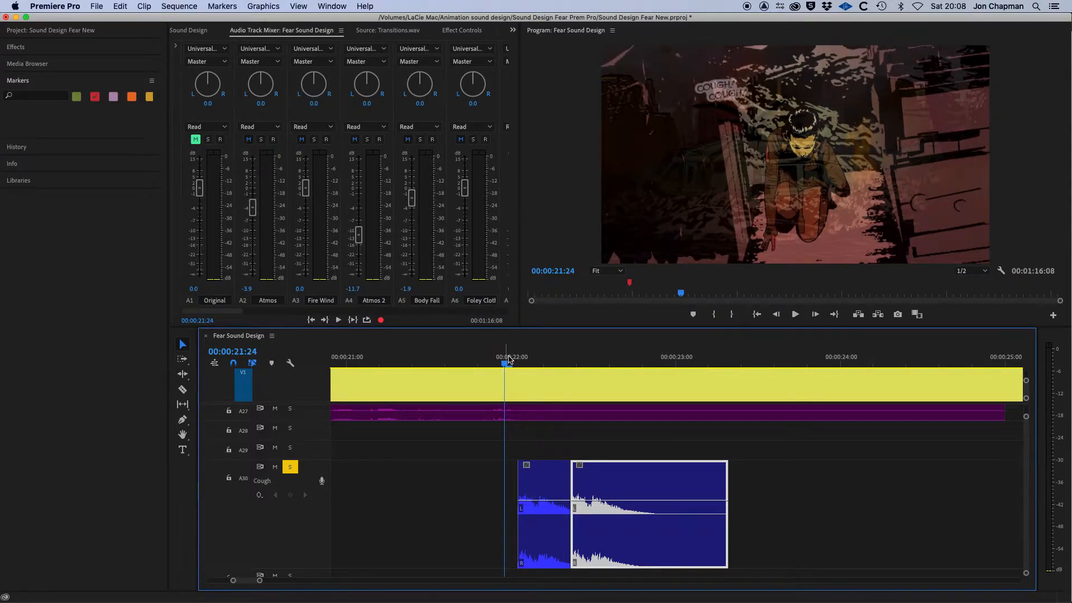
left_click(504, 365)
mouse_move(503, 365)
left_mouse_down()
mouse_move(491, 363)
mouse_move(504, 364)
left_mouse_up()
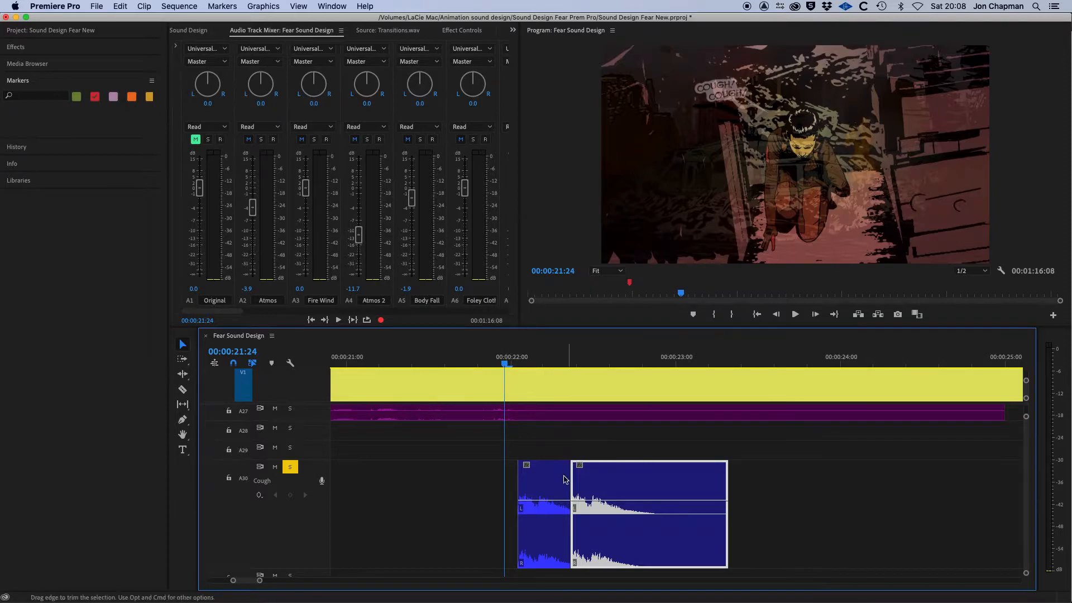
Search the audio effects for pitch and apply Pitch Shifter to the first cough clip.
left_click(549, 485)
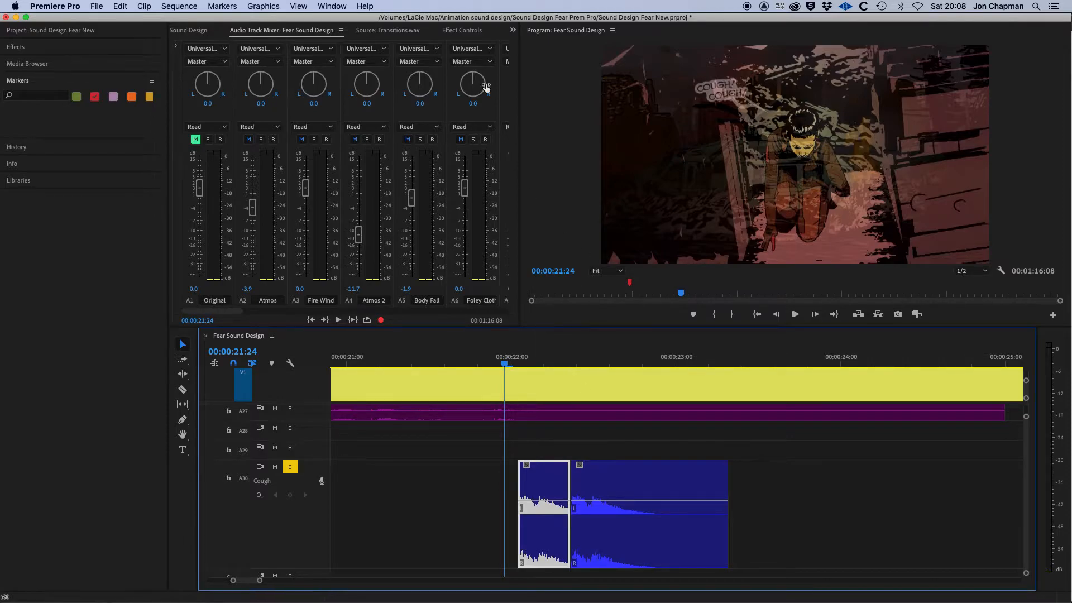
left_click(462, 32)
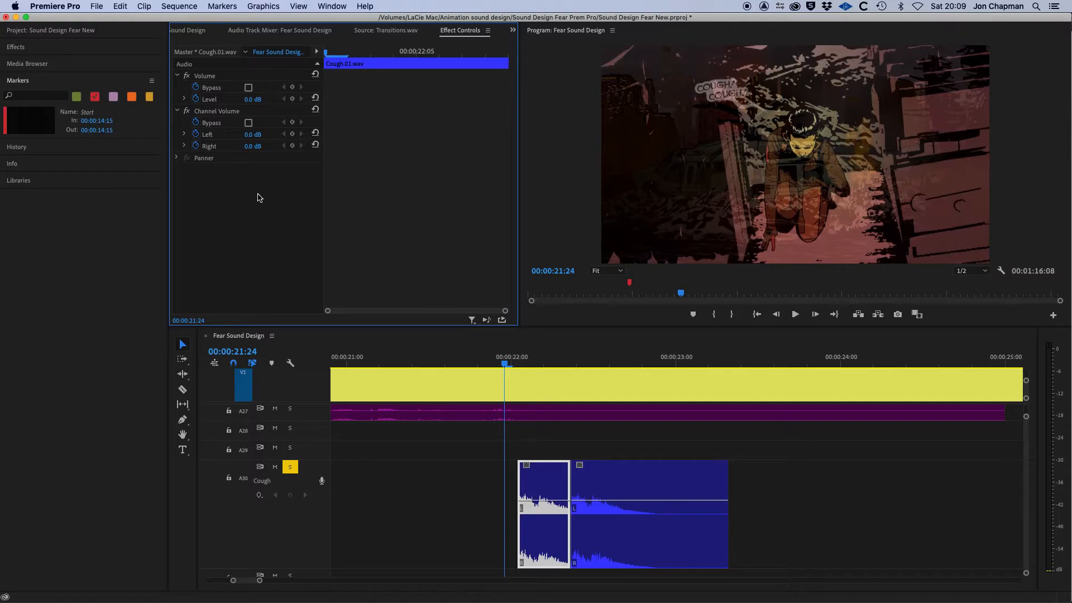
left_click(18, 48)
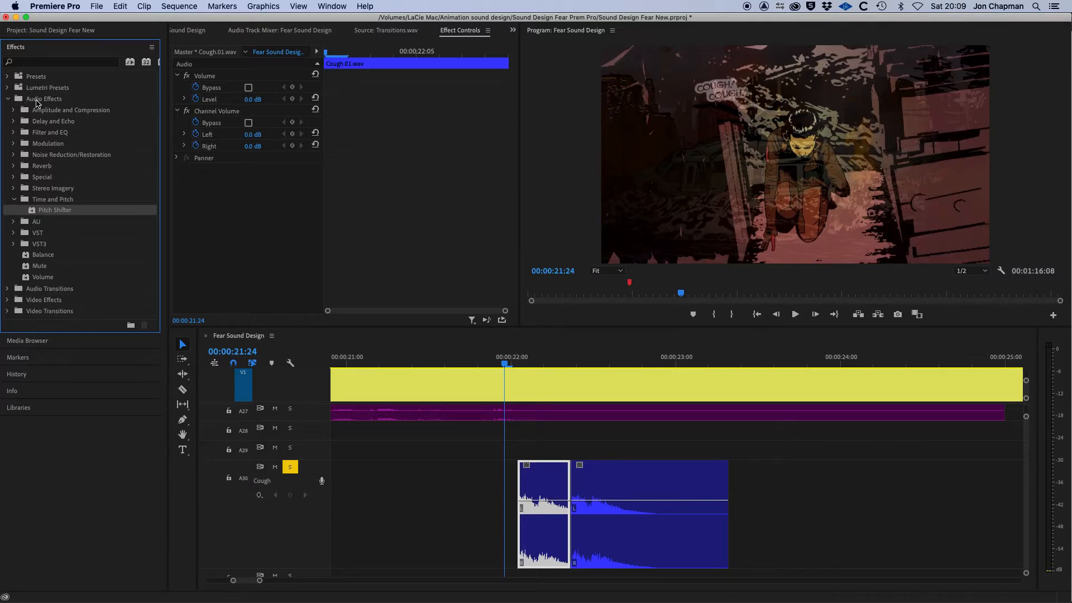
left_click(36, 101)
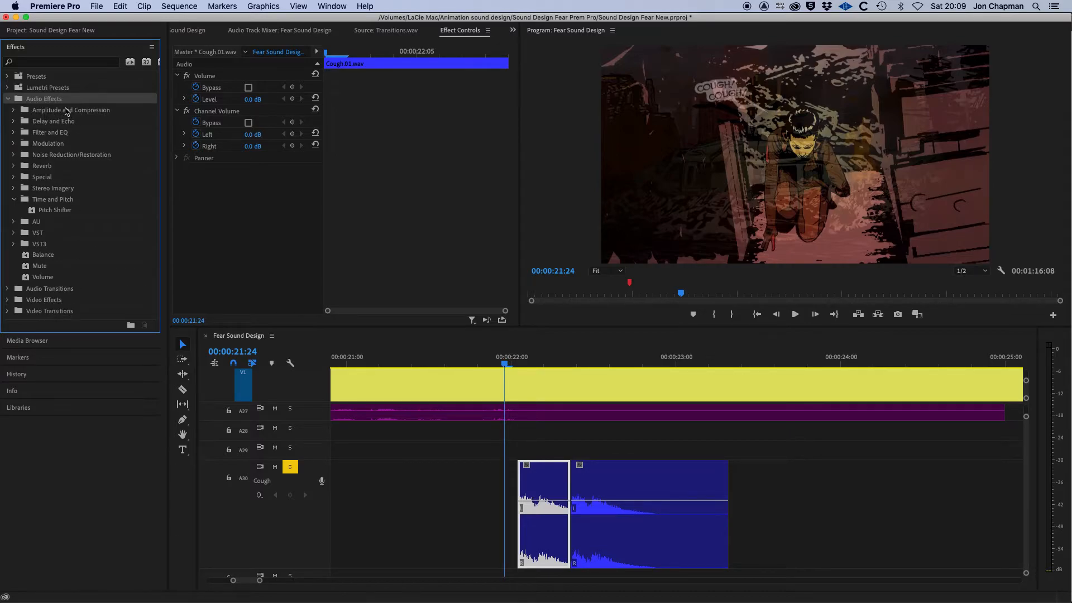
left_click(44, 63)
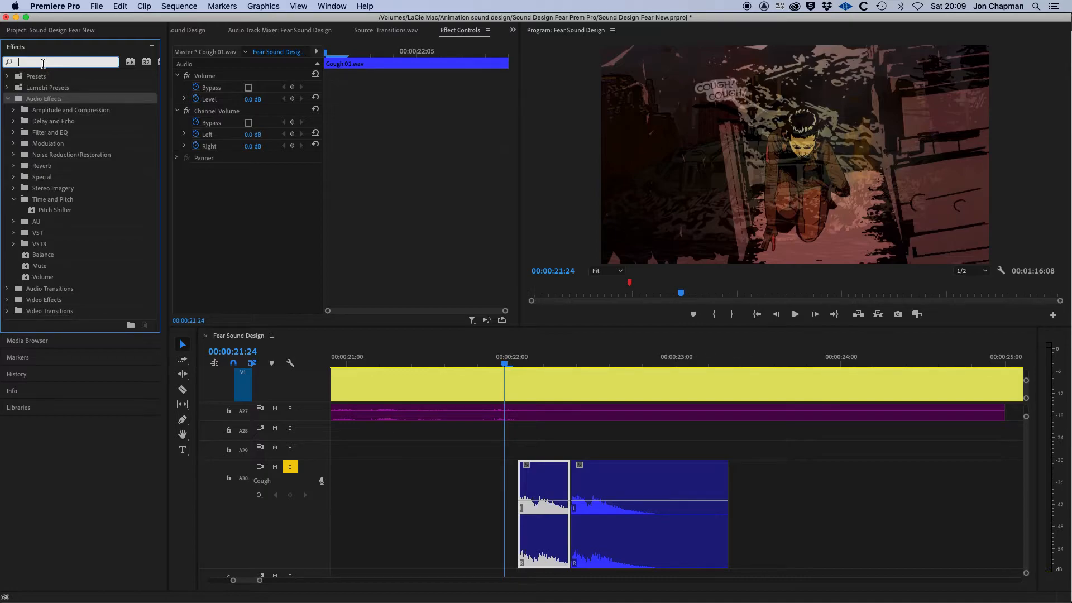
type("pitch")
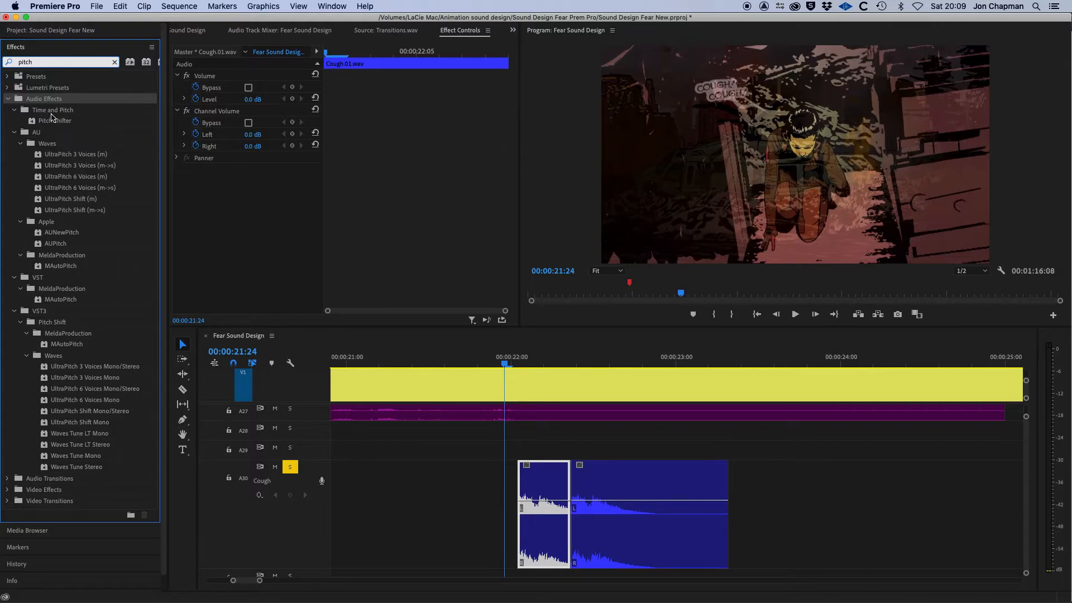
left_click(68, 122)
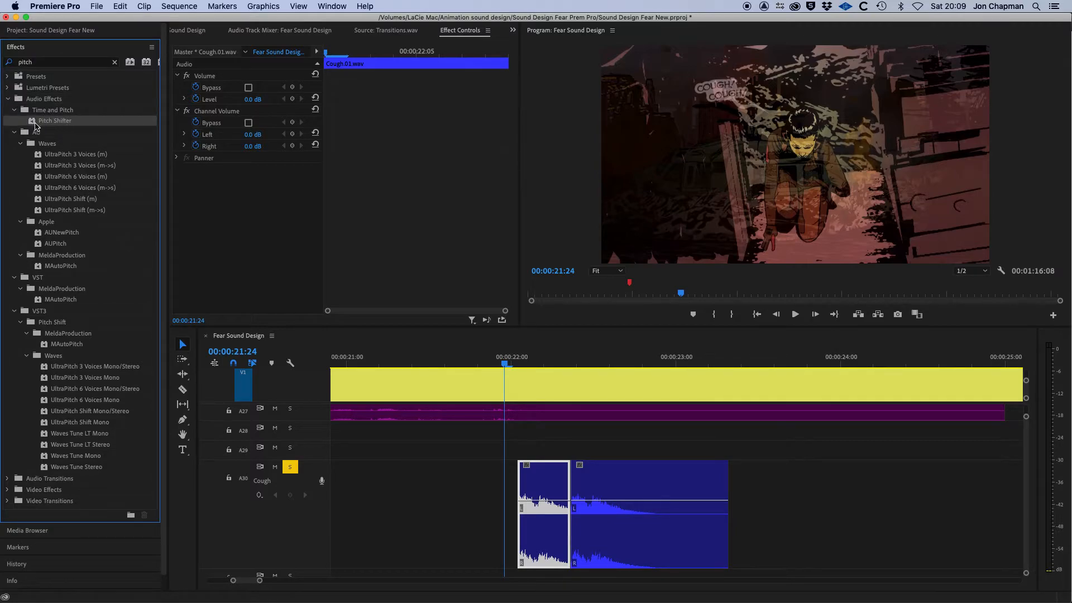
left_click_drag(33, 124, 544, 486)
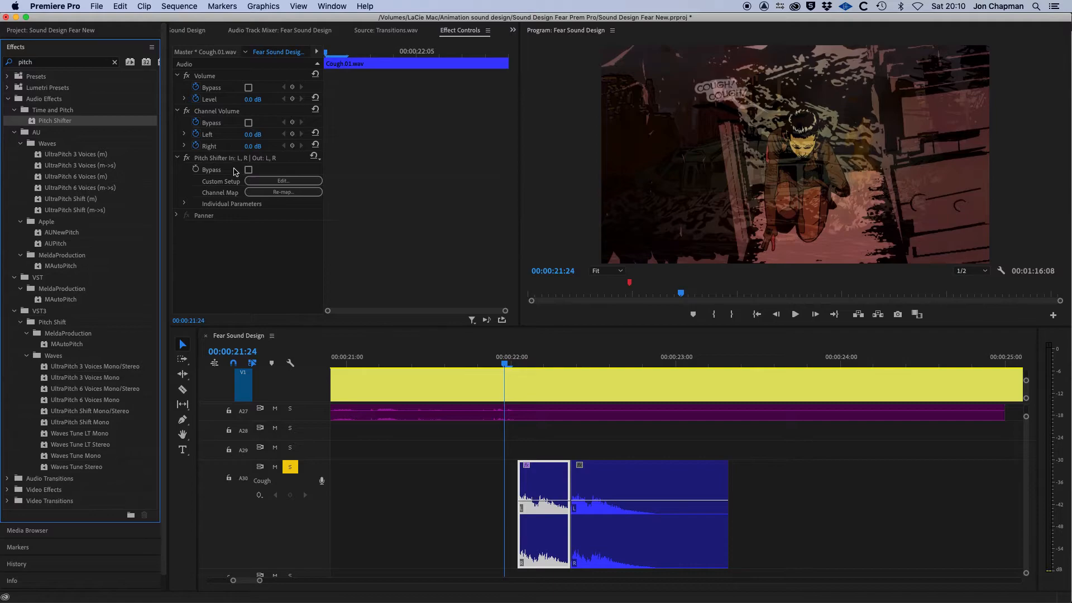
Open the Pitch Shifter's custom setup, set Semi-tones to 4, and play it back.
left_click(284, 181)
left_click_drag(536, 207, 515, 169)
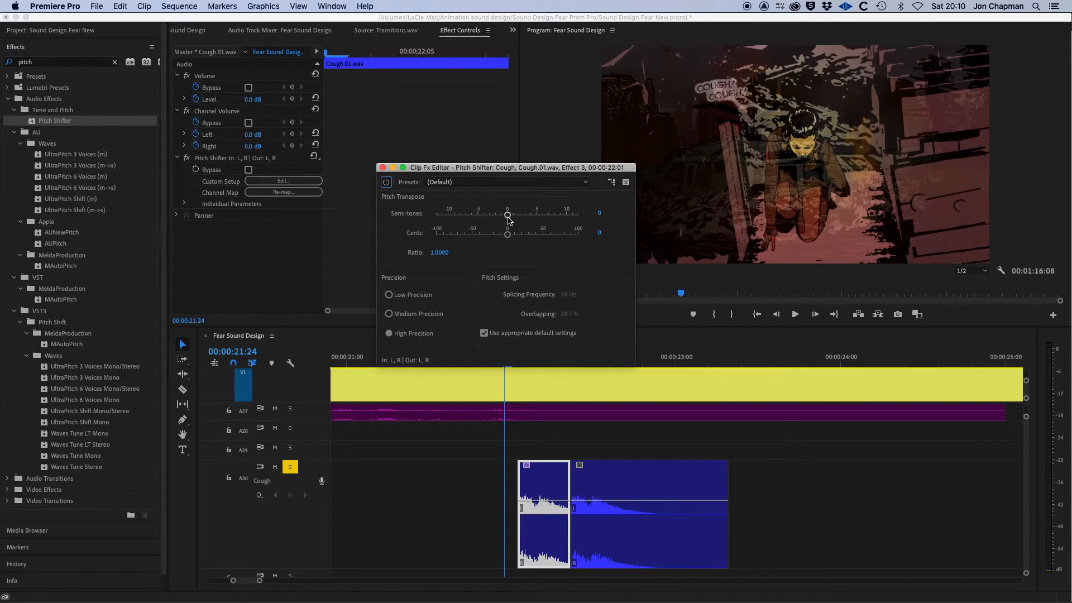
left_click_drag(508, 220, 530, 219)
left_click_drag(529, 219, 529, 219)
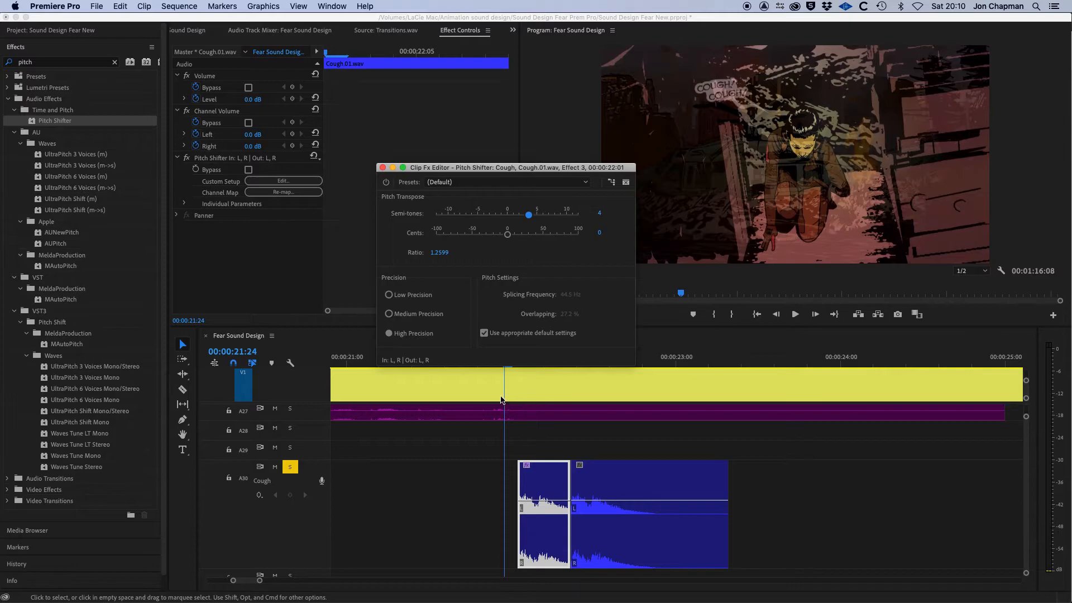
key("space")
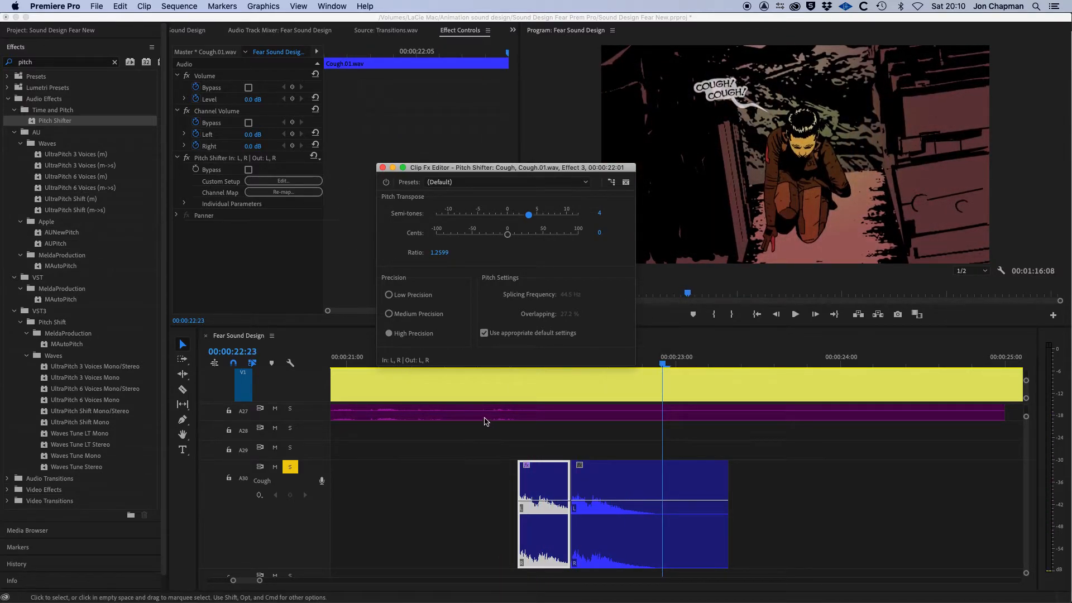
Set the Pitch Shifter's Semi-tones to 2 and play the coughs back.
left_click_drag(447, 168, 476, 85)
left_click(520, 331)
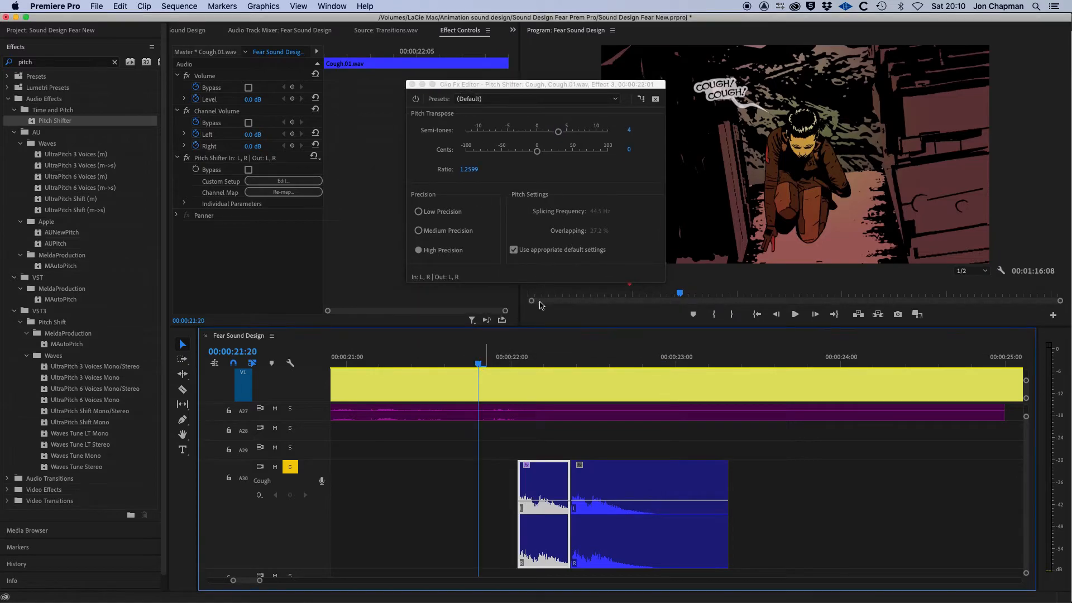
left_click_drag(558, 133, 549, 135)
key("space")
key("space")
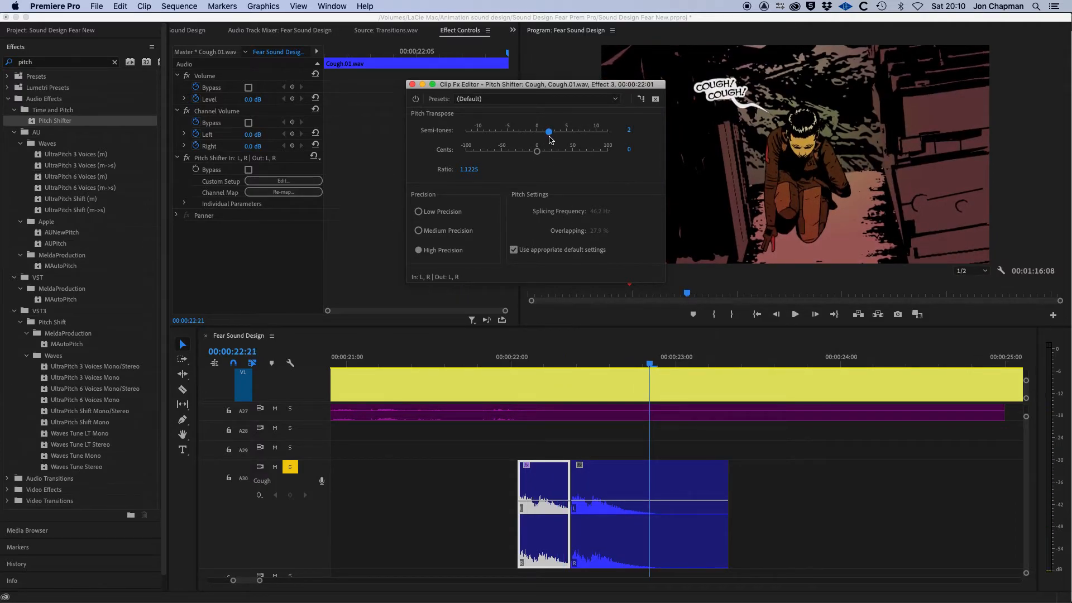
Set the Pitch Shifter's Semi-tones to -2 and play the coughs back to compare.
left_click_drag(549, 137, 520, 138)
left_click(458, 363)
key("space")
key("space")
left_click_drag(518, 134, 524, 139)
left_click(471, 361)
Set the Pitch Shifter's Semi-tones to -1 and play the coughs back from before the clips.
key("space")
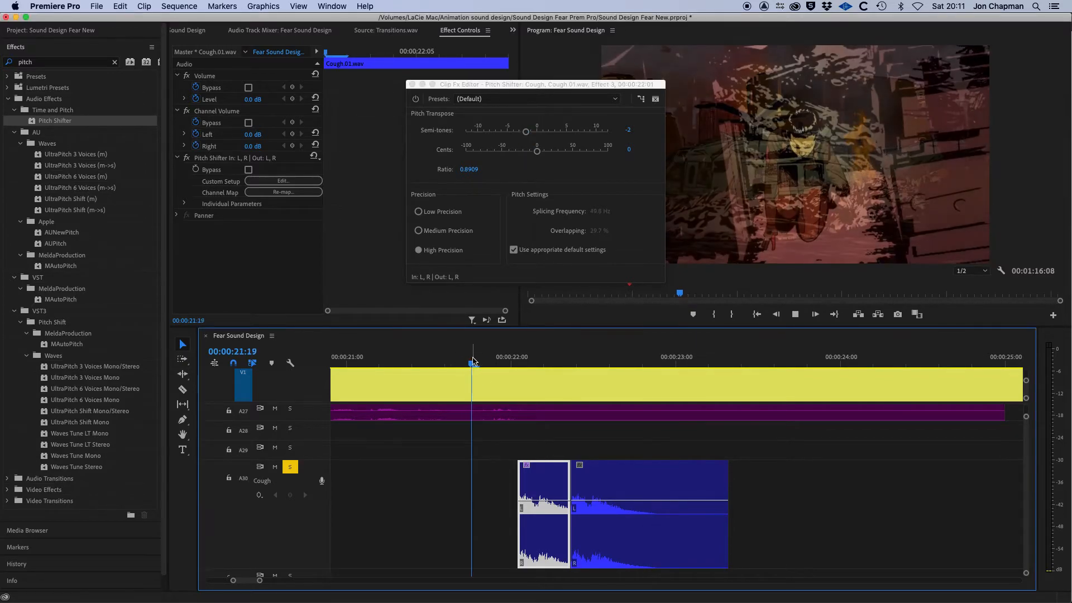
key("space")
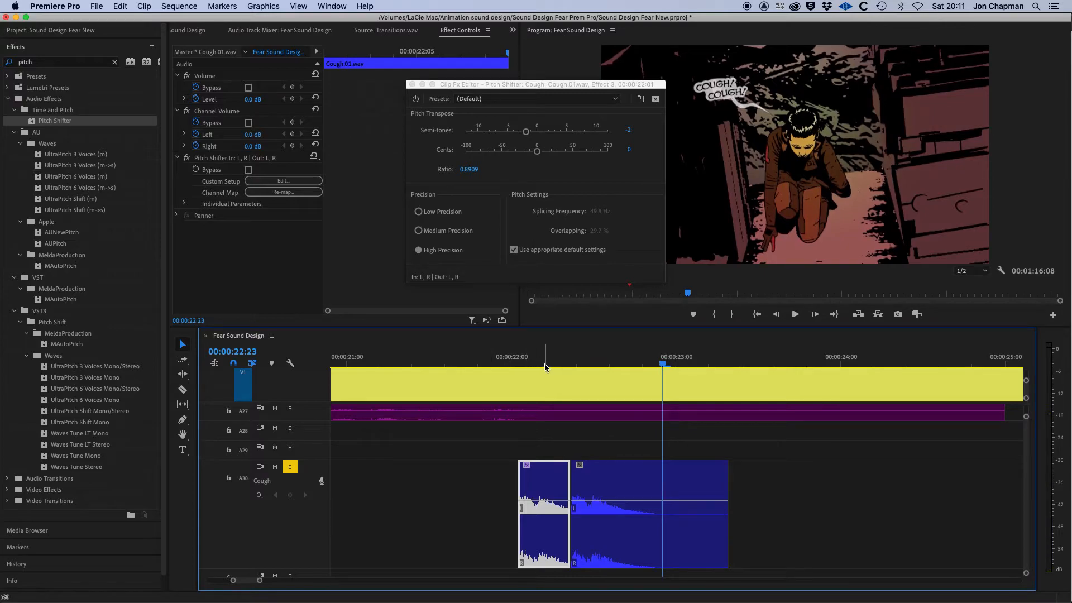
left_click(497, 360)
key("space")
left_click_drag(526, 132, 531, 137)
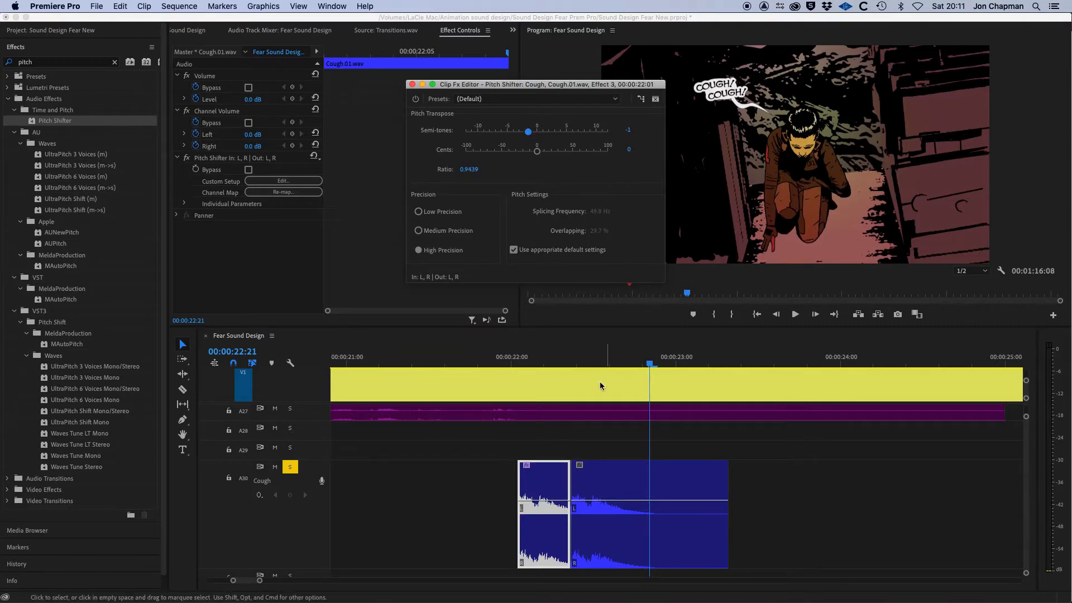
left_click(468, 361)
key("space")
key("space")
left_click(485, 361)
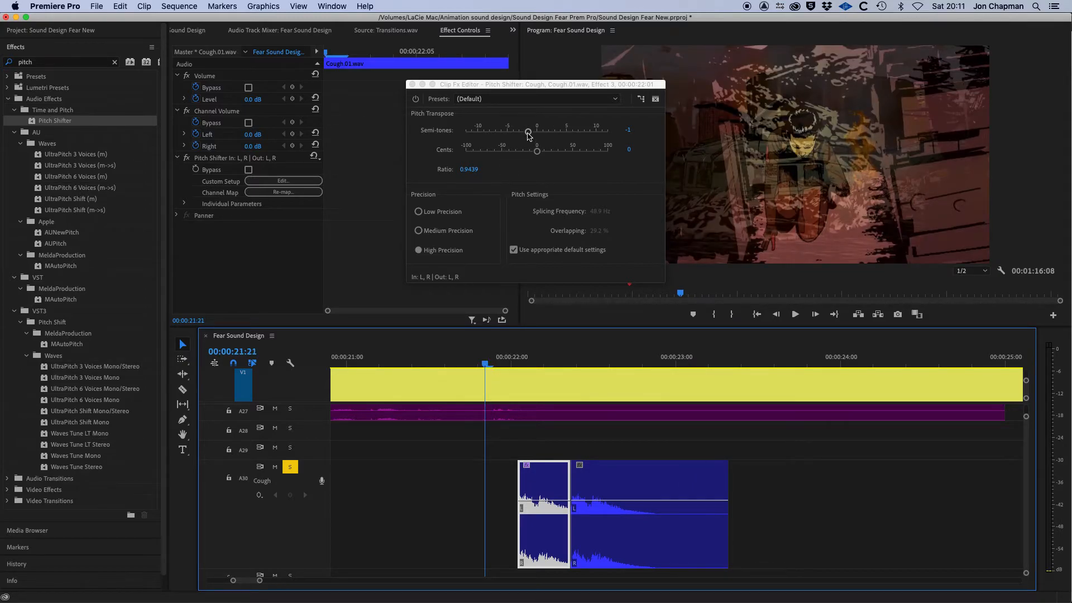
left_click(353, 362)
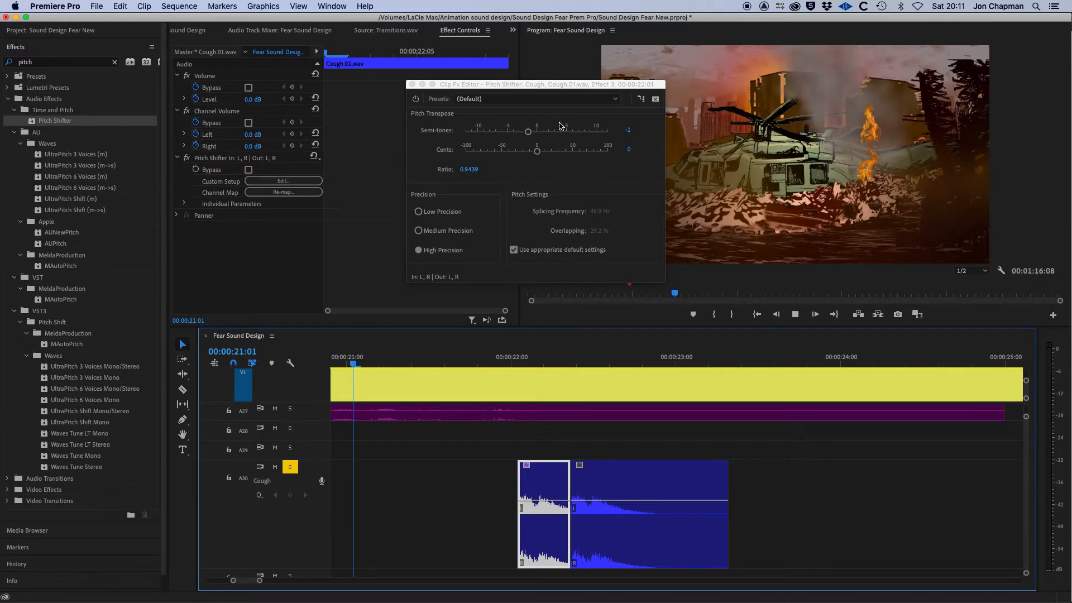
key("space")
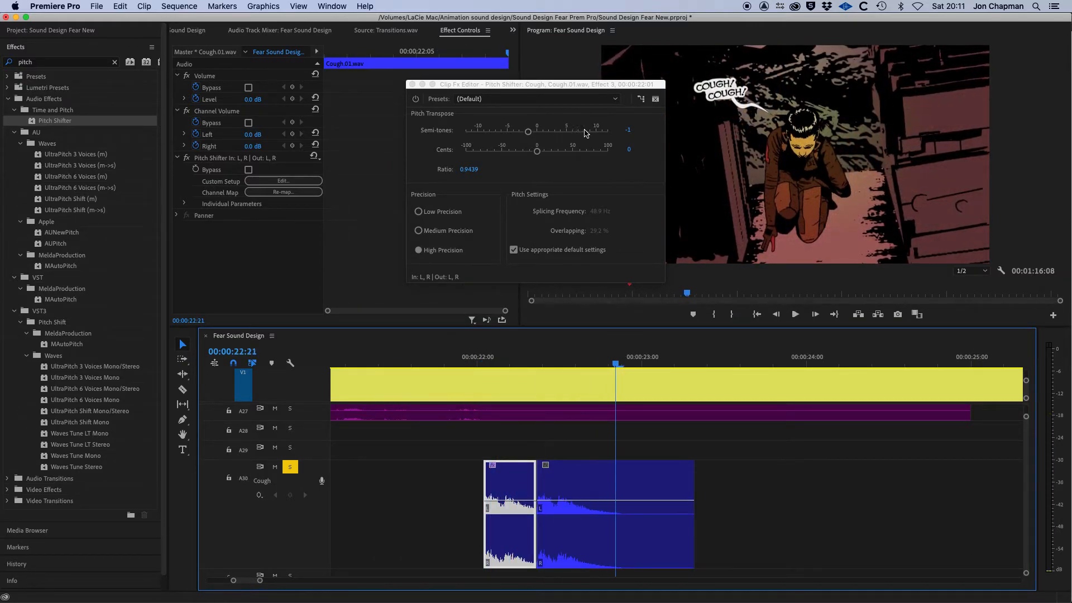
Close the Pitch Shifter editor and bring up the Audio Track Mixer panel.
left_click(412, 84)
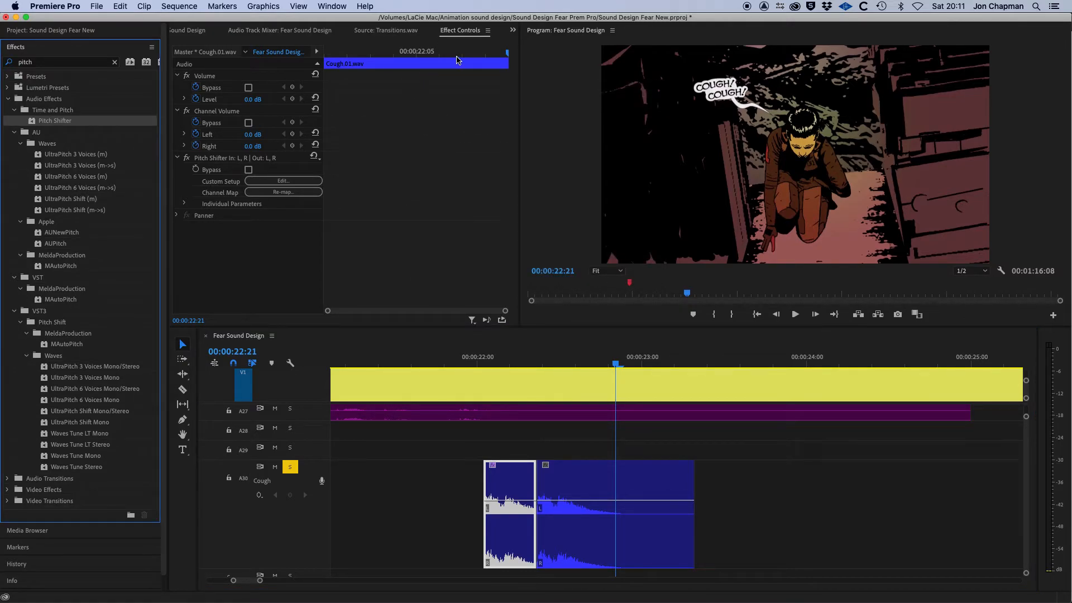
left_click(282, 31)
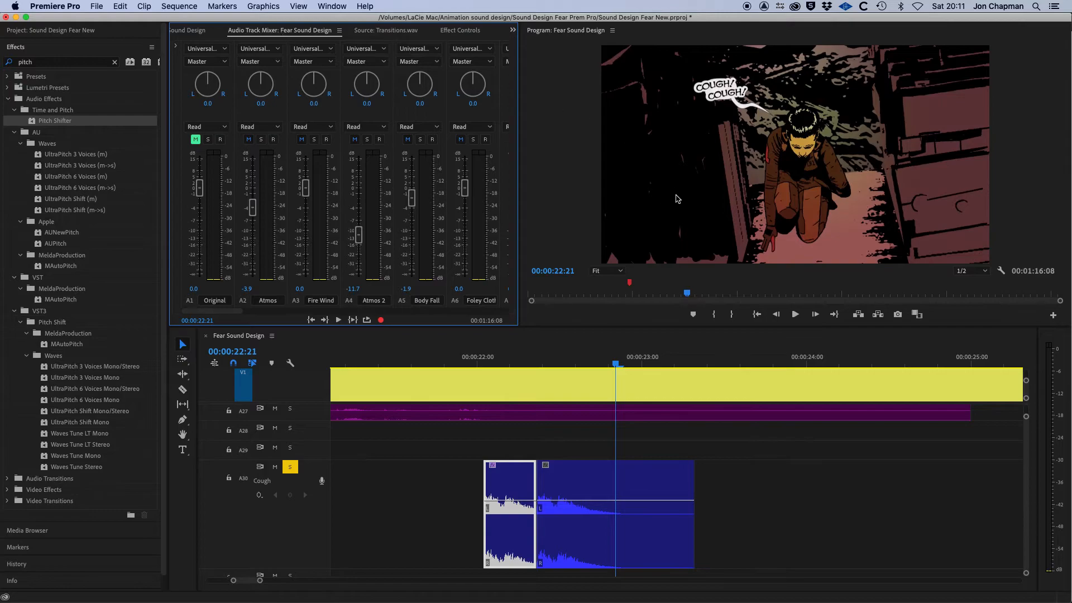
mouse_move(467, 362)
left_mouse_down()
mouse_move(507, 375)
mouse_move(471, 370)
left_mouse_up()
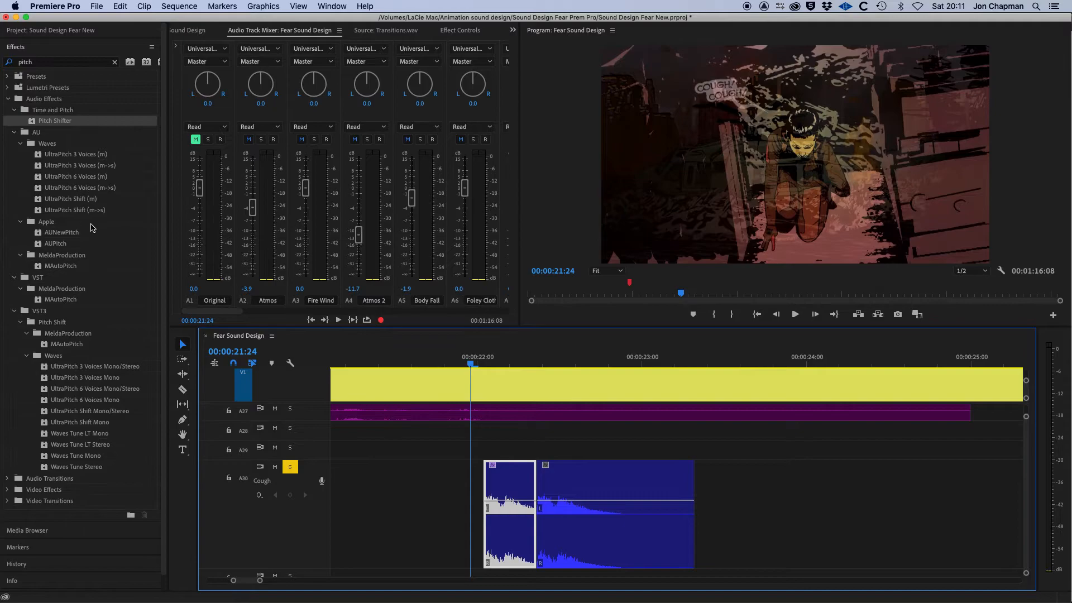
Search the effects for cross and apply a Constant Power crossfade to the edit point between the two cough clips.
left_click(46, 62)
left_click_drag(53, 62, 6, 57)
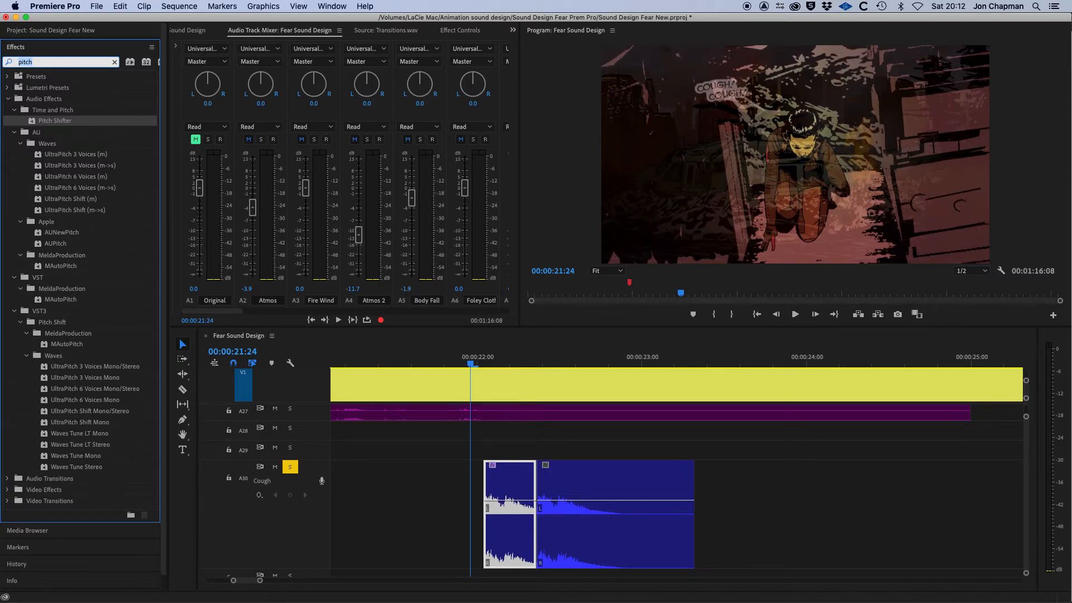
type("cr")
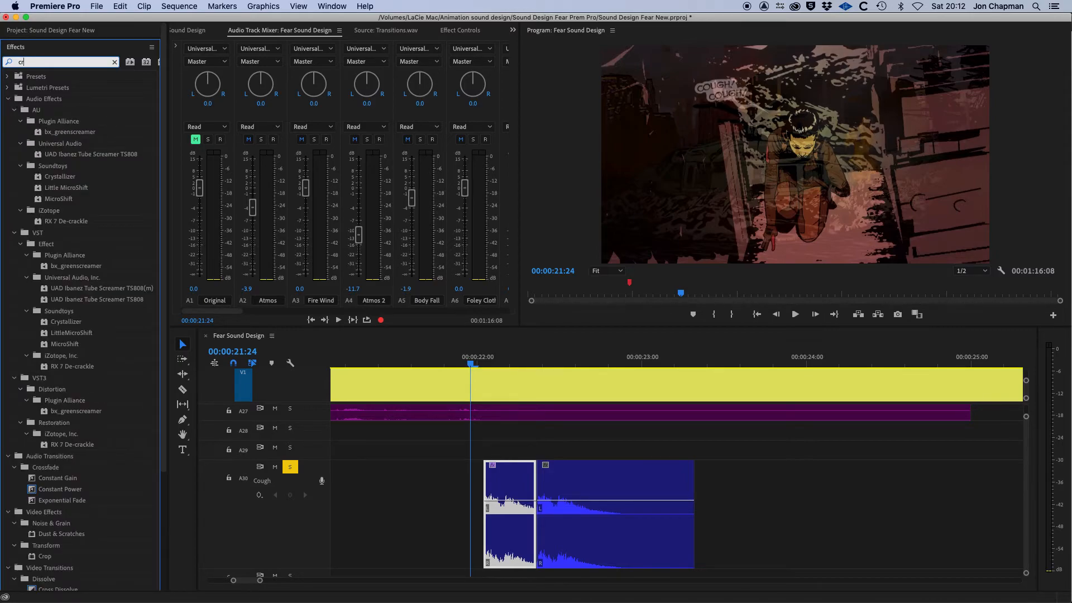
type("oss")
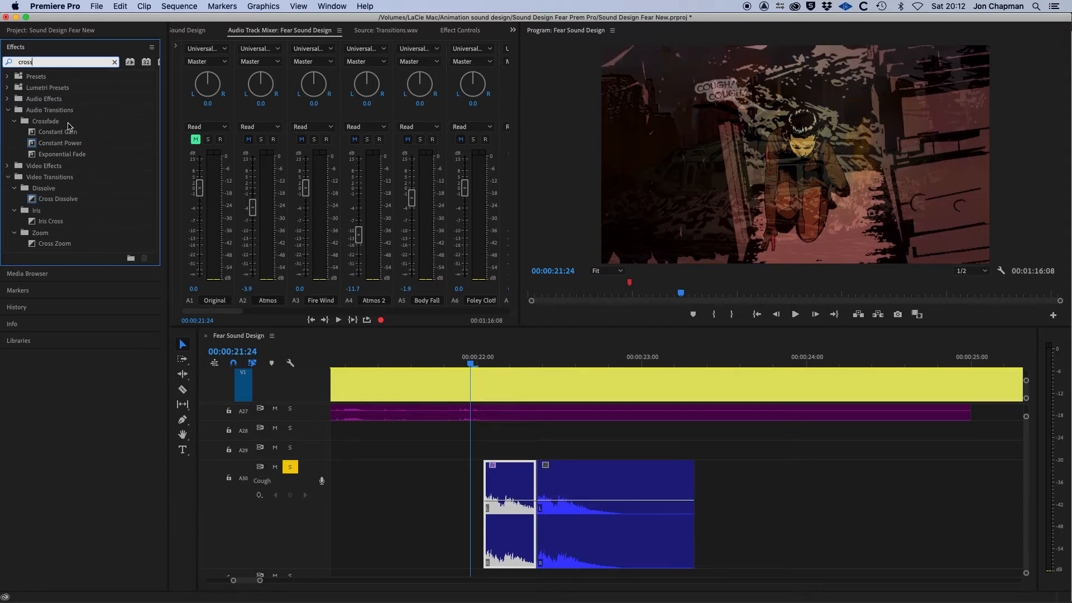
left_click(38, 145)
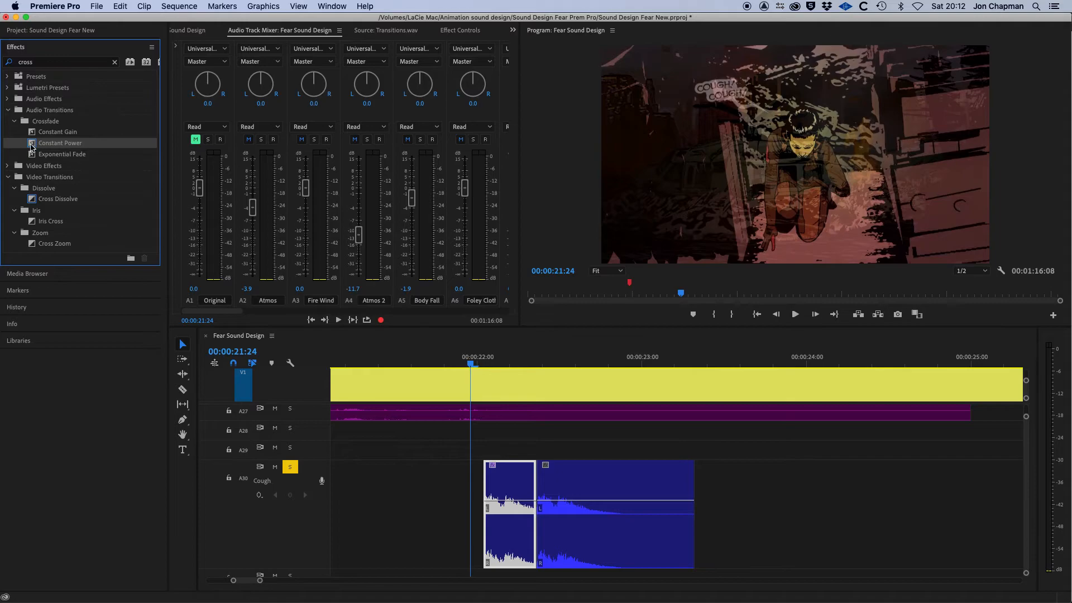
left_click_drag(32, 146, 534, 507)
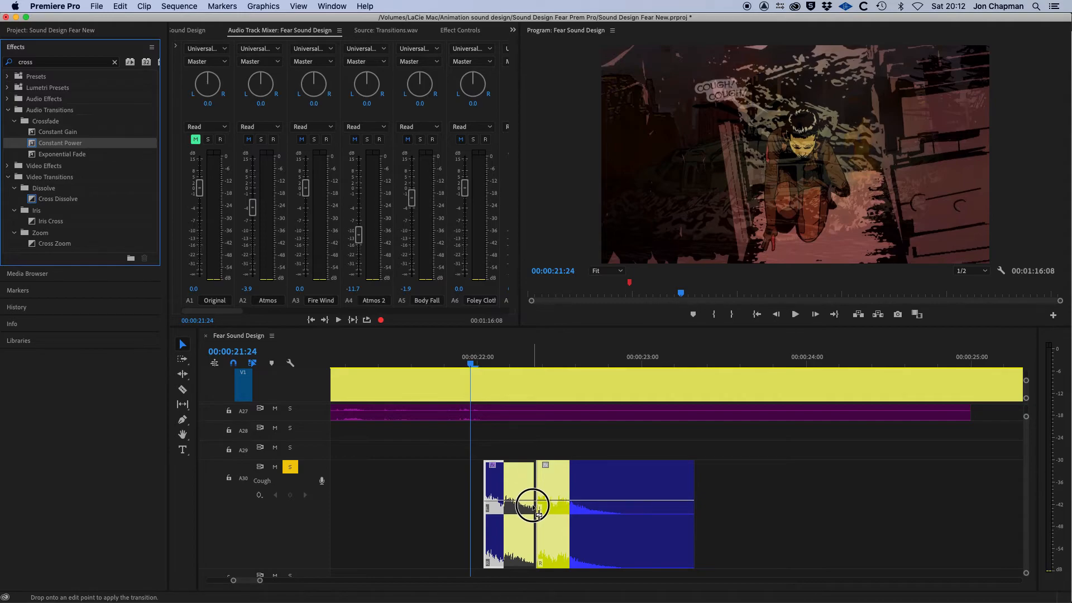
left_click_drag(534, 507, 535, 507)
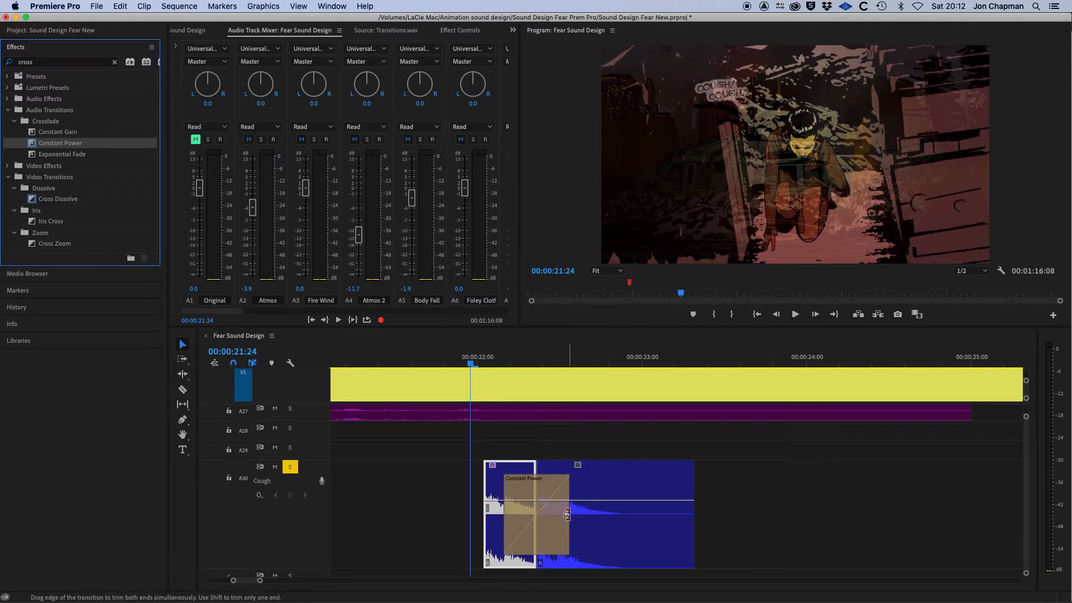
Shorten the Constant Power crossfade by trimming its edge closer to the cut.
left_click_drag(567, 514, 545, 516)
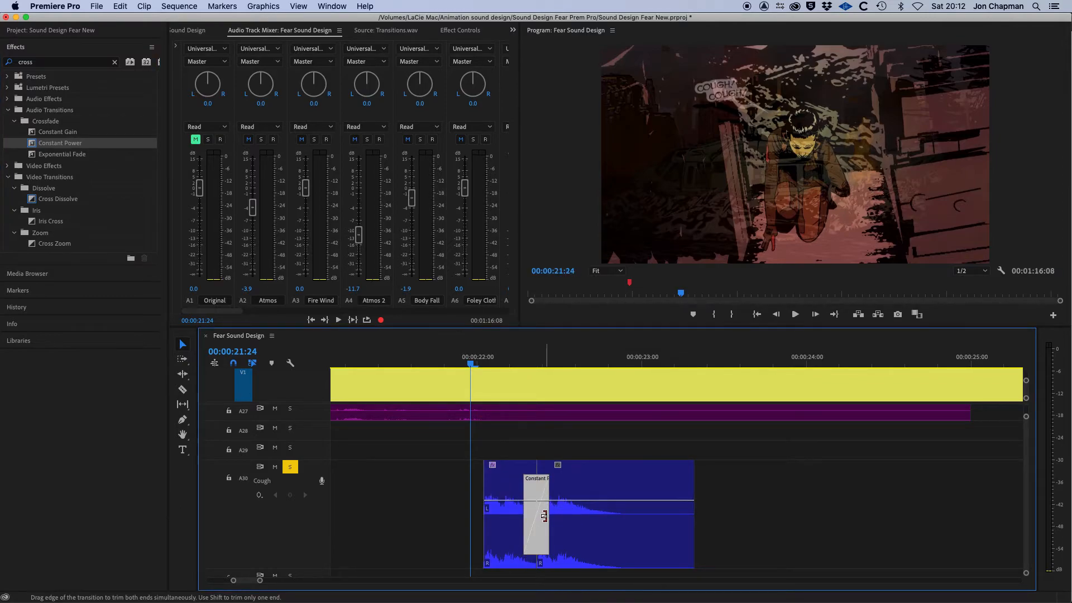
key("=")
left_click_drag(876, 522, 862, 523)
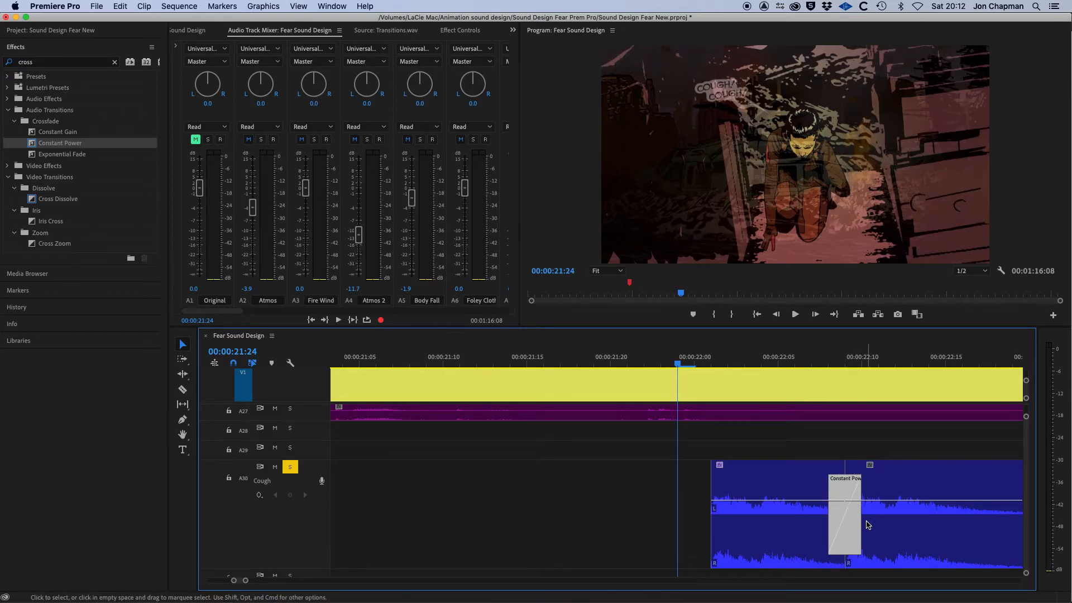
left_click_drag(859, 523, 847, 525)
key("minus")
key("minus")
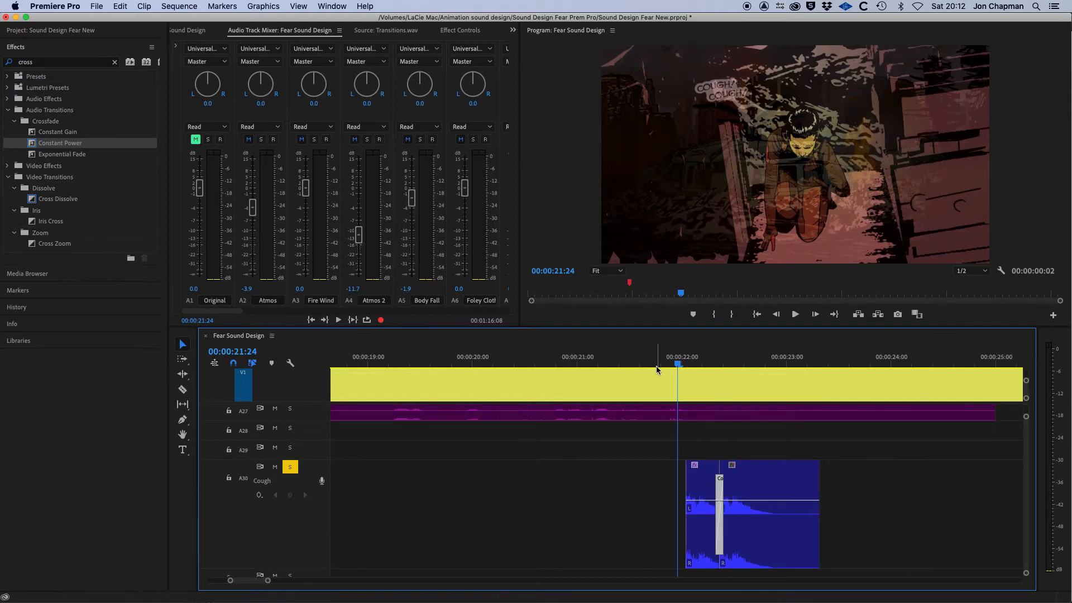
Play the coughs back from just before the clips.
left_click_drag(677, 367, 657, 365)
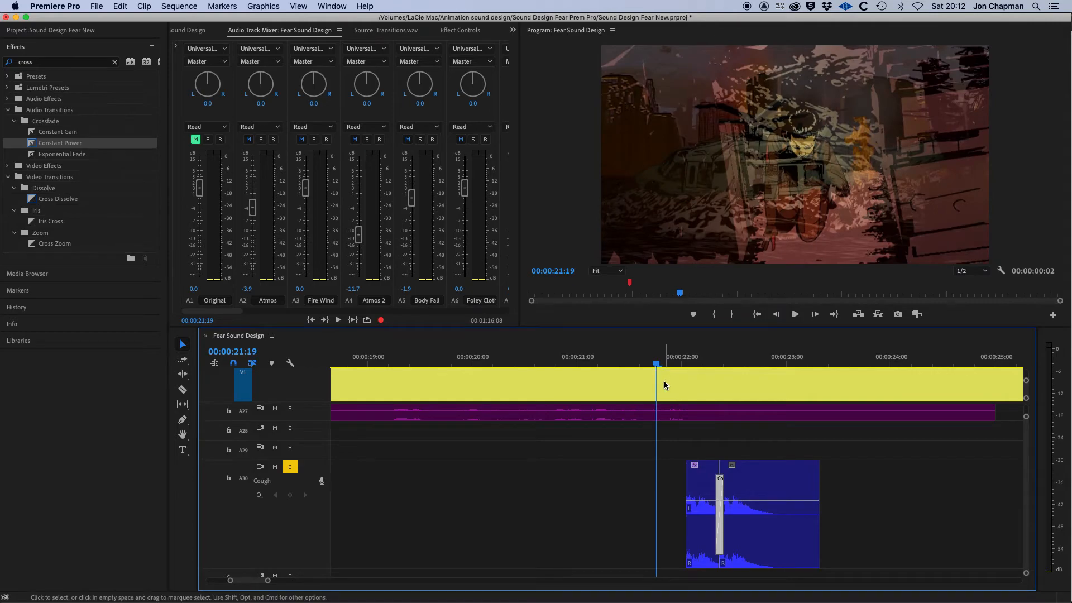
key("space")
key("space")
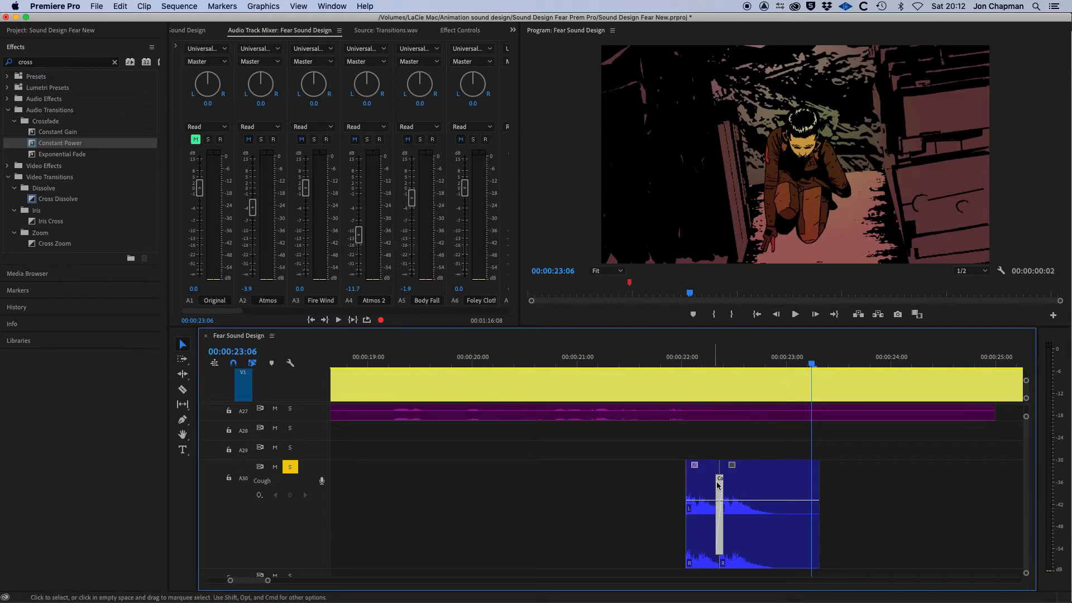
Add a Constant Power fade to the start of the first cough clip and shorten it.
left_click_drag(701, 362, 682, 363)
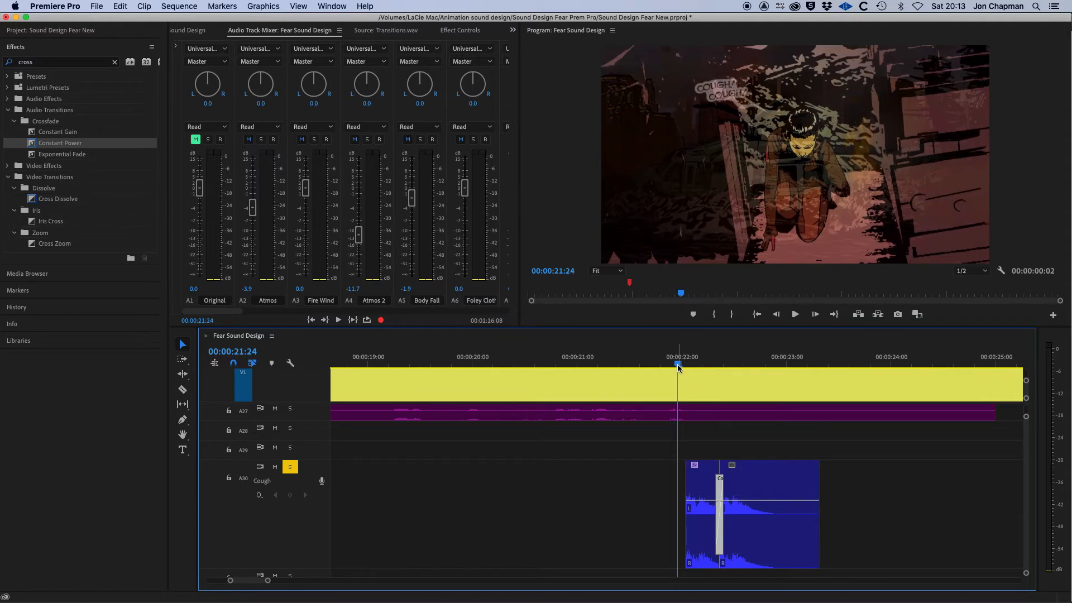
mouse_move(686, 539)
left_mouse_down()
mouse_move(641, 534)
mouse_move(686, 540)
left_mouse_up()
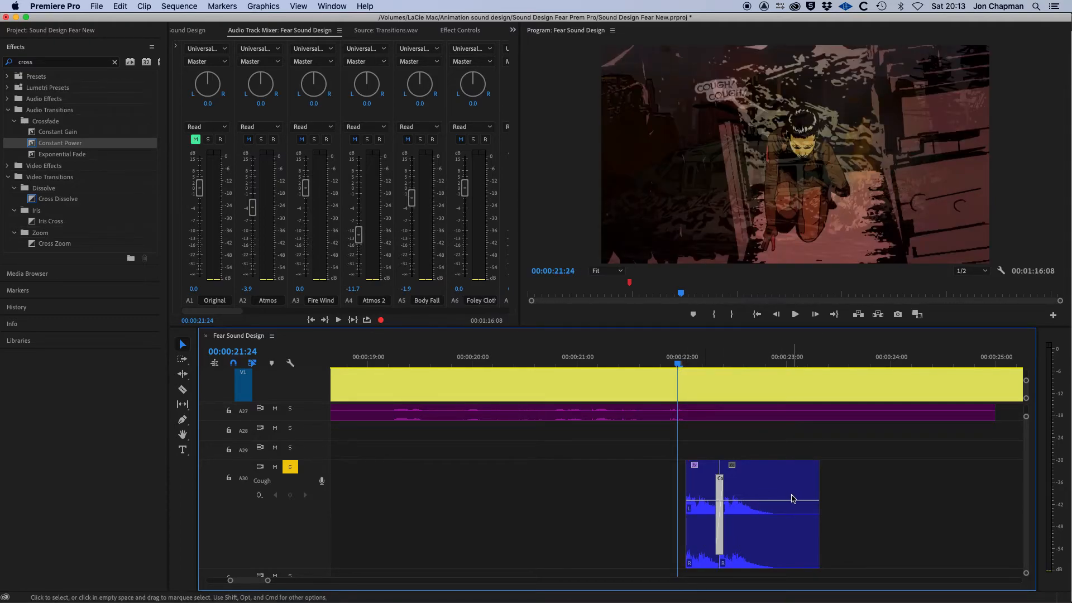
key("=")
key("=")
key("=")
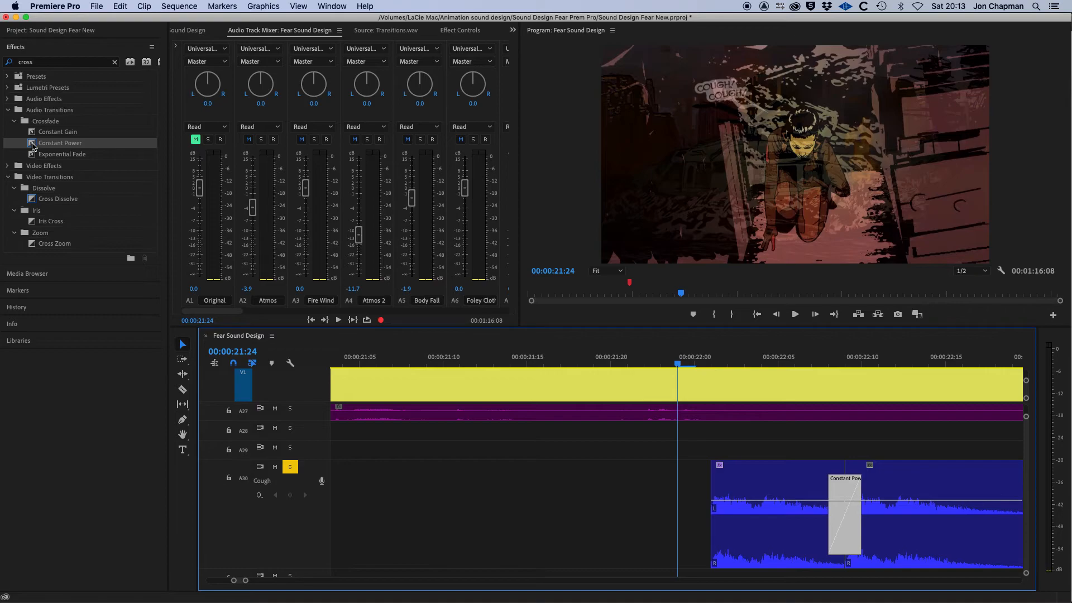
left_click_drag(32, 144, 717, 496)
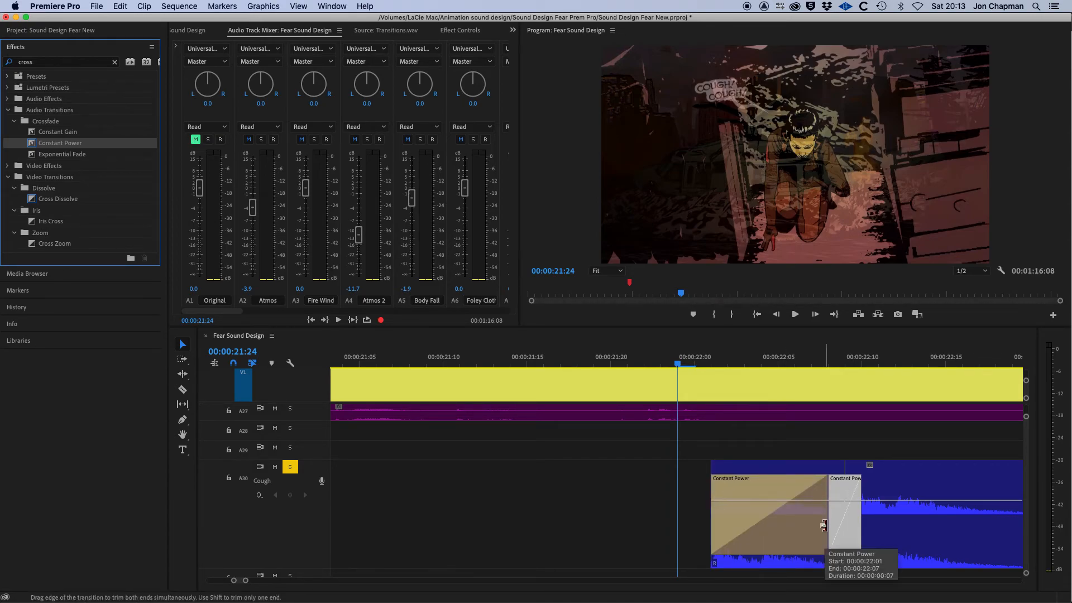
left_click_drag(824, 525, 727, 522)
Play the coughs back from before the clips and adjust the timeline zoom.
left_click(648, 363)
key("space")
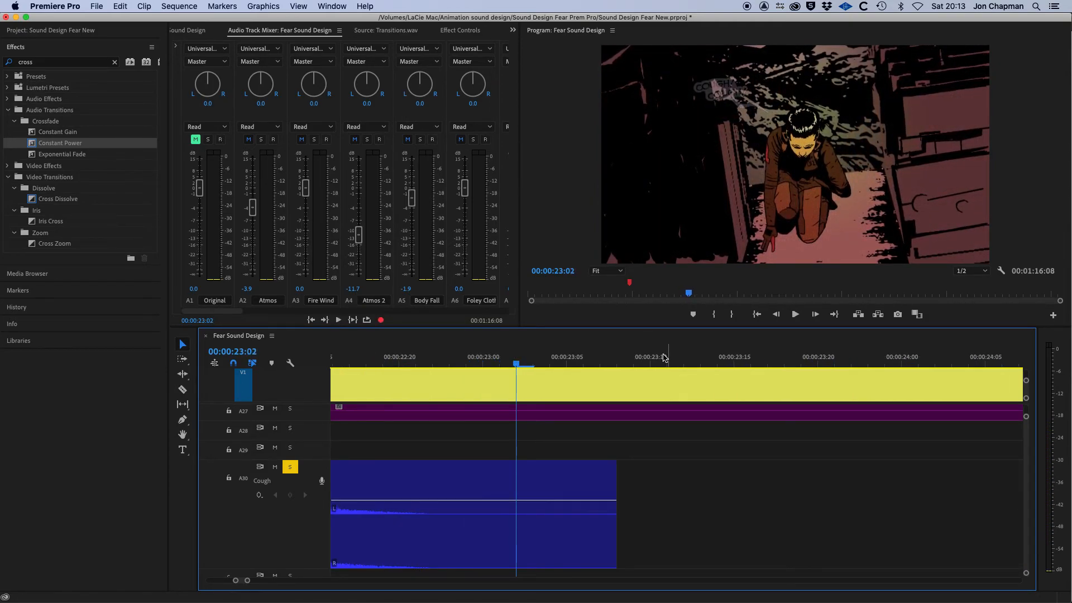
key("minus")
key("minus")
key("equal")
key("equal")
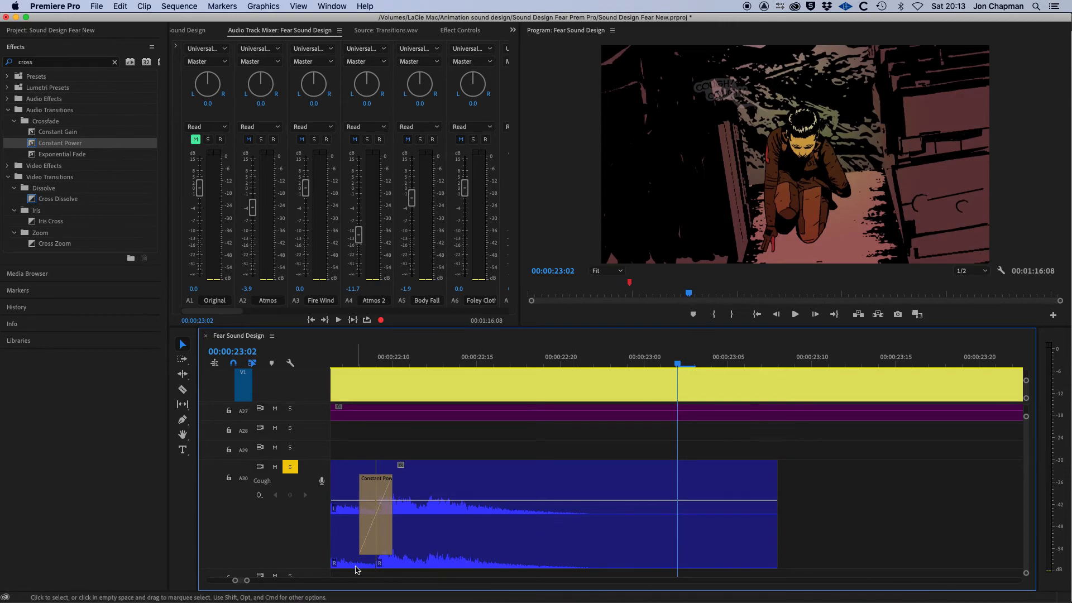
left_click_drag(241, 582, 241, 581)
Delete the fade at the start of the first cough clip.
left_click(554, 524)
left_click(578, 527)
key("Delete")
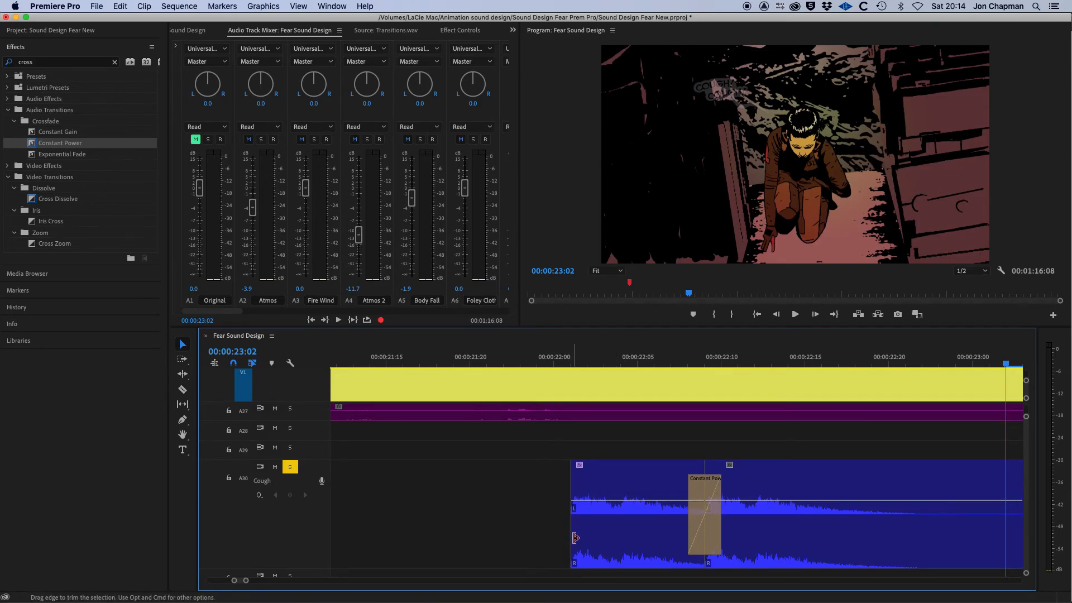
Add volume keyframes near the first cough clip's start and pull the first one down to -oo dB to fade it in.
key("minus")
left_click(626, 540)
left_click_drag(627, 539, 608, 541)
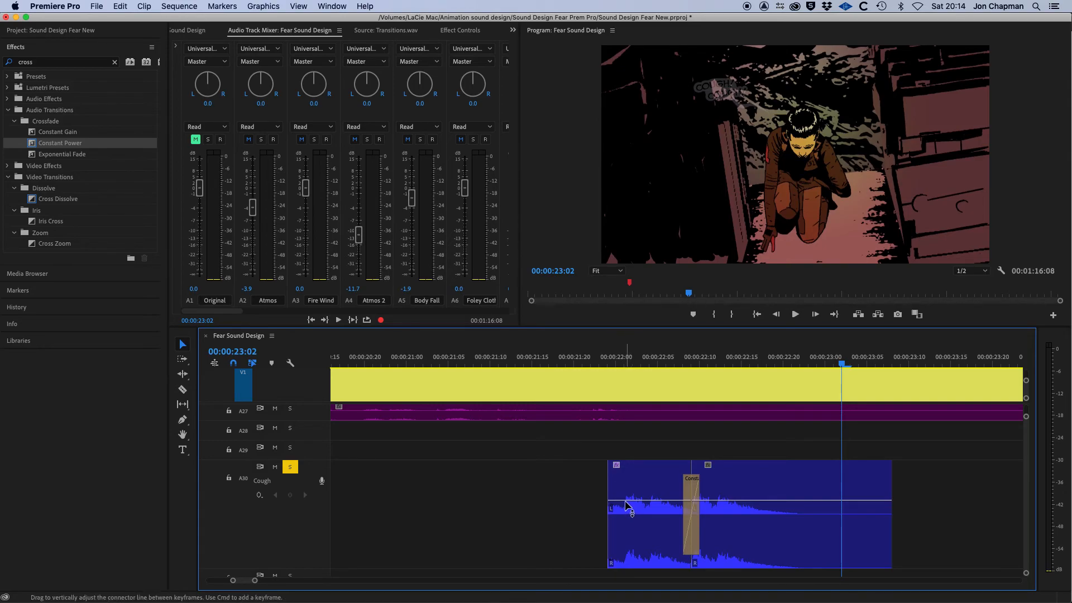
mouse_move(626, 501)
left_click(630, 504)
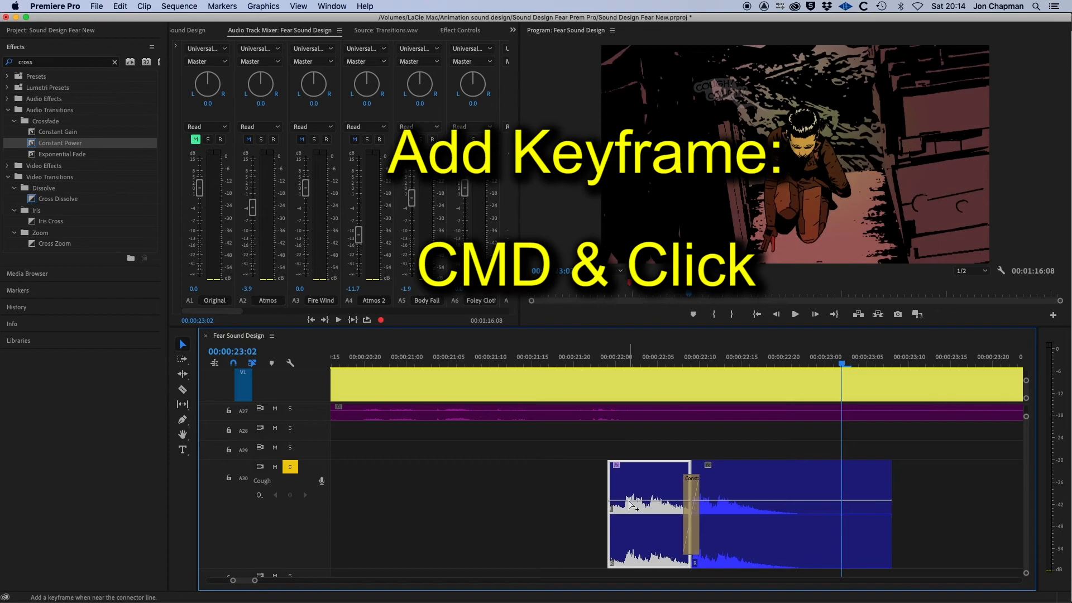
left_click(628, 501, "super")
left_click(616, 502, "super")
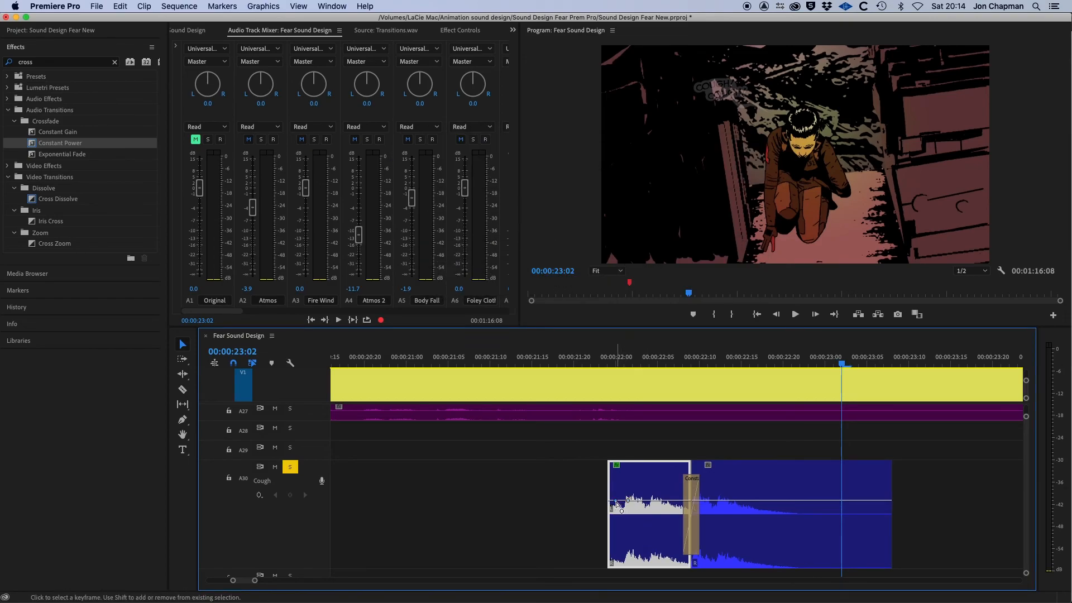
key("=")
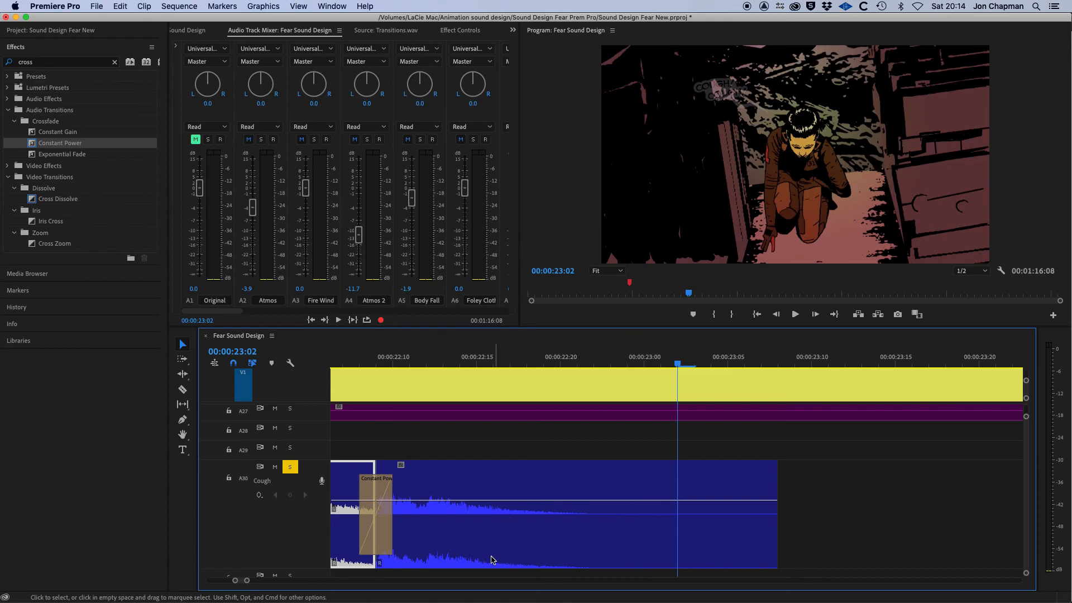
scroll(240, 580, "up", 5)
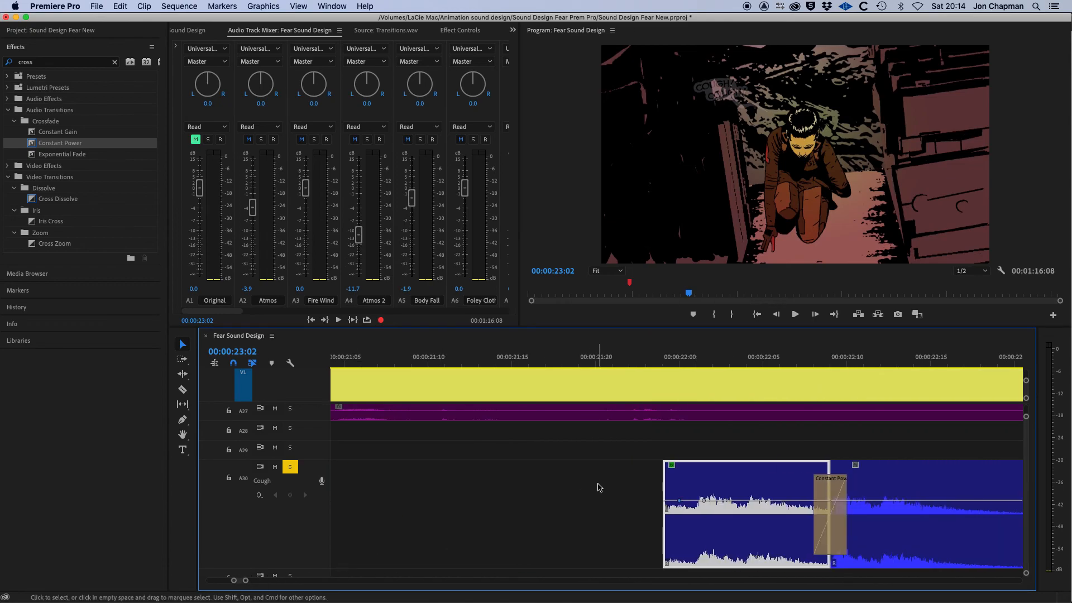
left_click(680, 501)
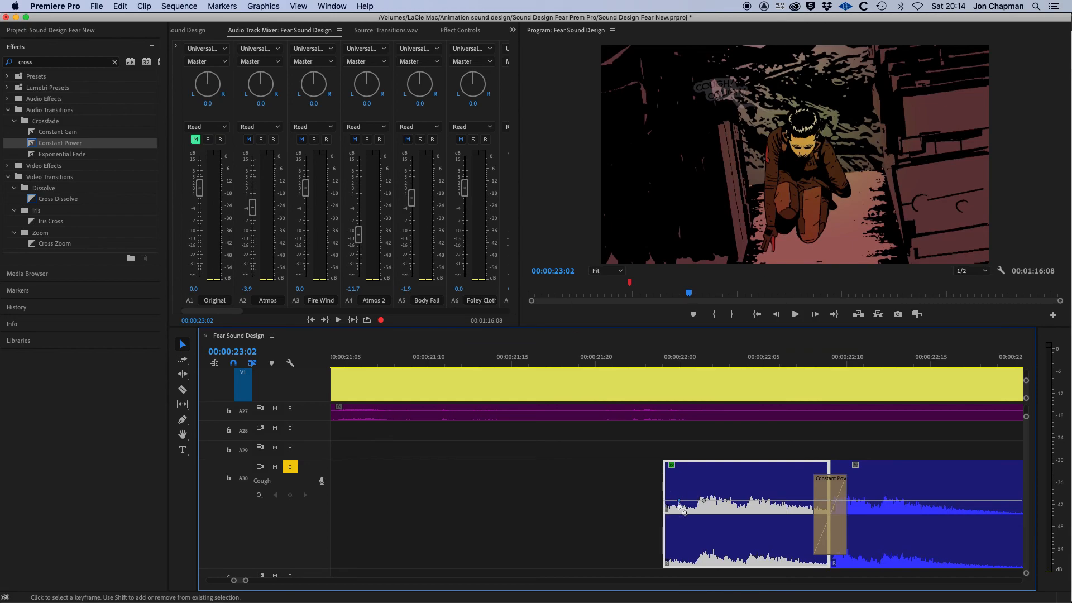
left_click_drag(680, 501, 666, 566)
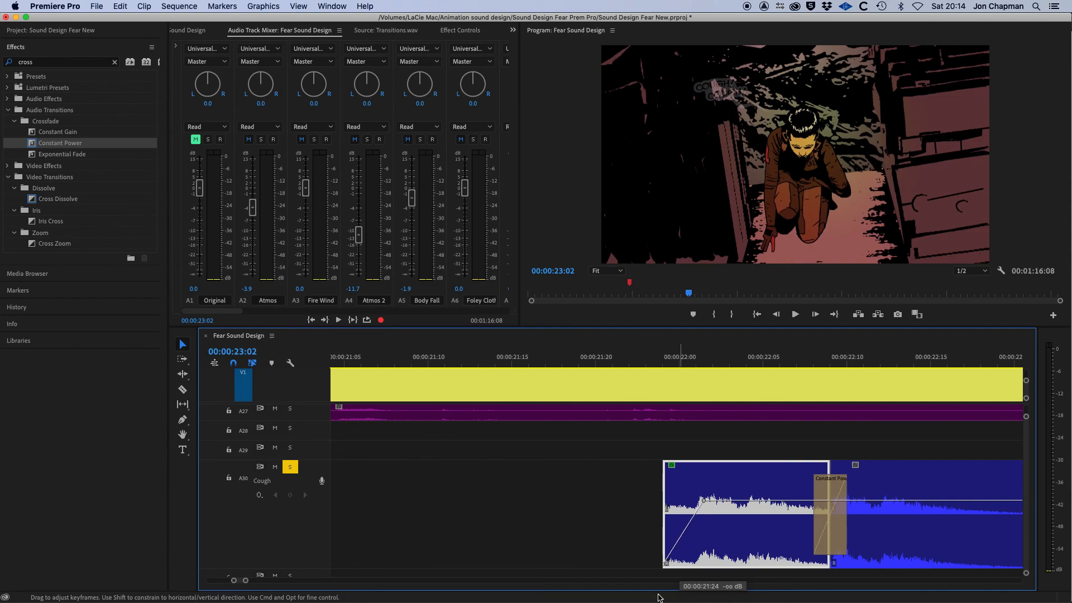
Play the faded-in coughs back from just before the clips.
left_click(620, 362)
key("space")
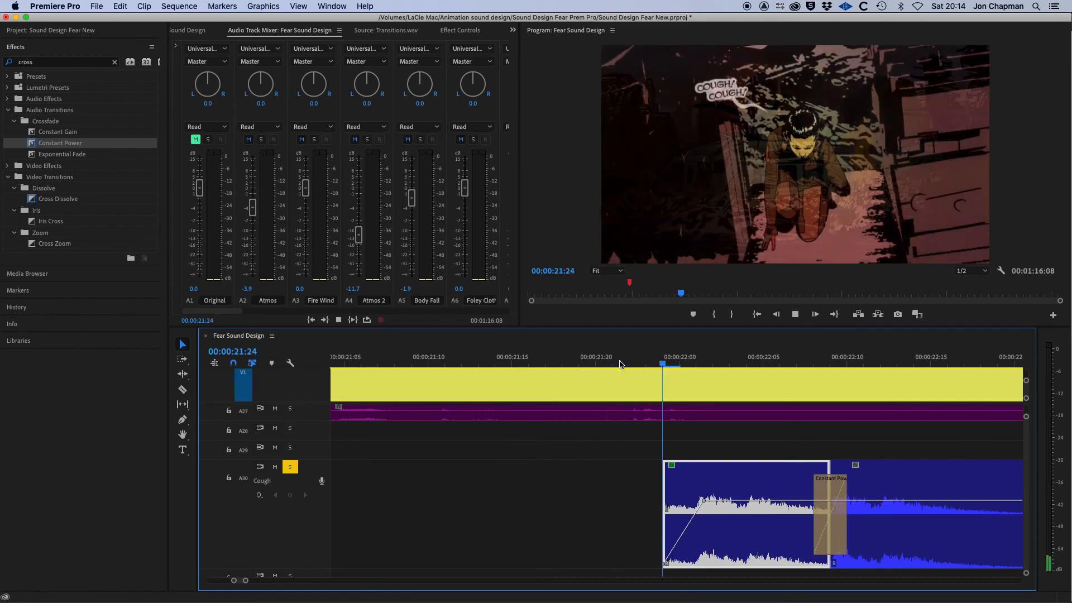
key("space")
key("minus")
key("minus")
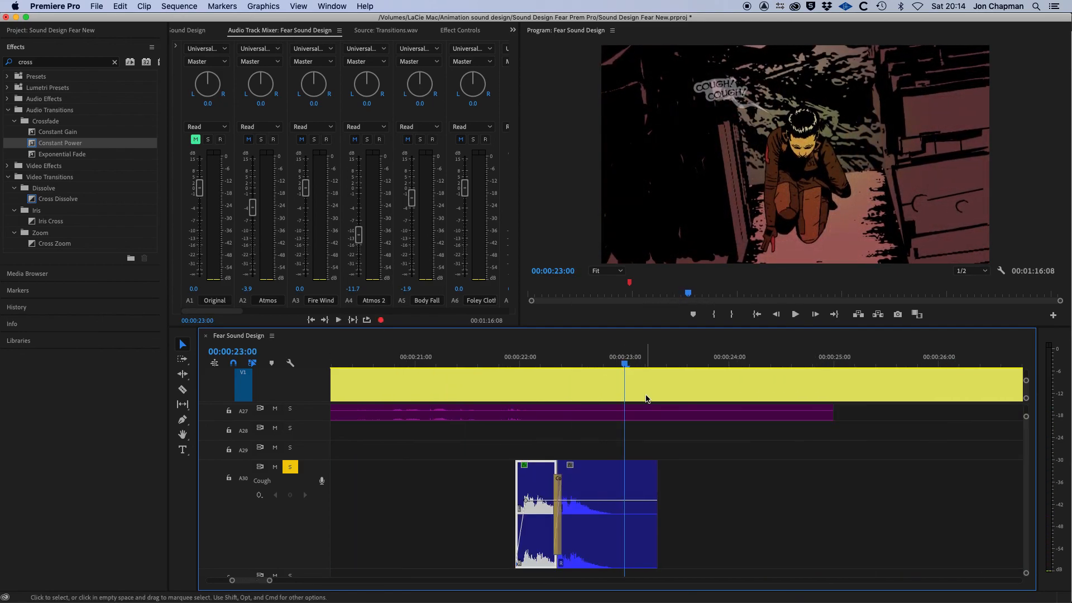
left_click_drag(562, 364, 506, 369)
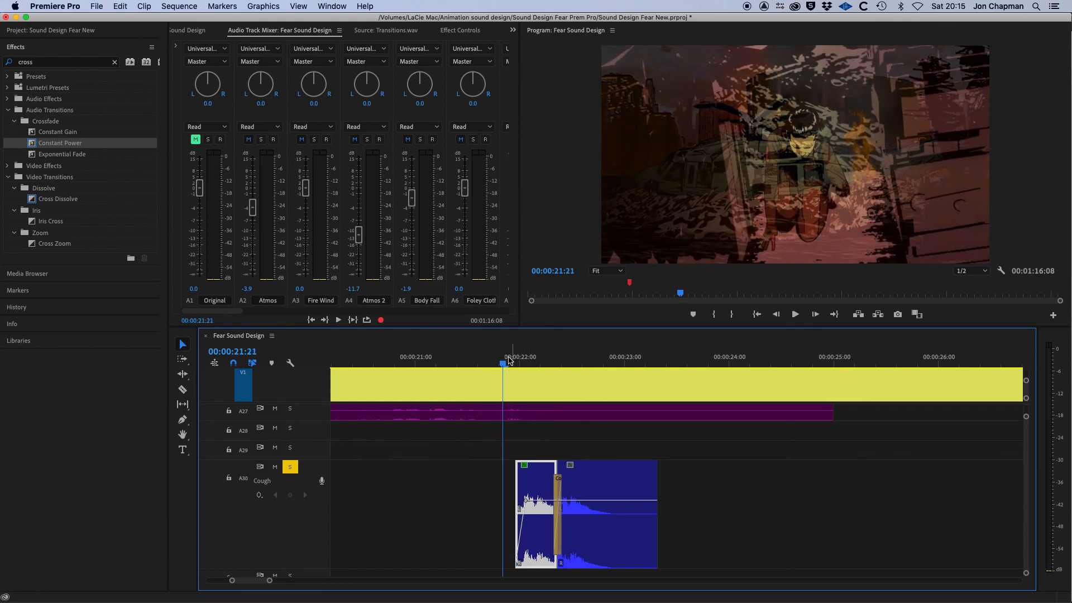